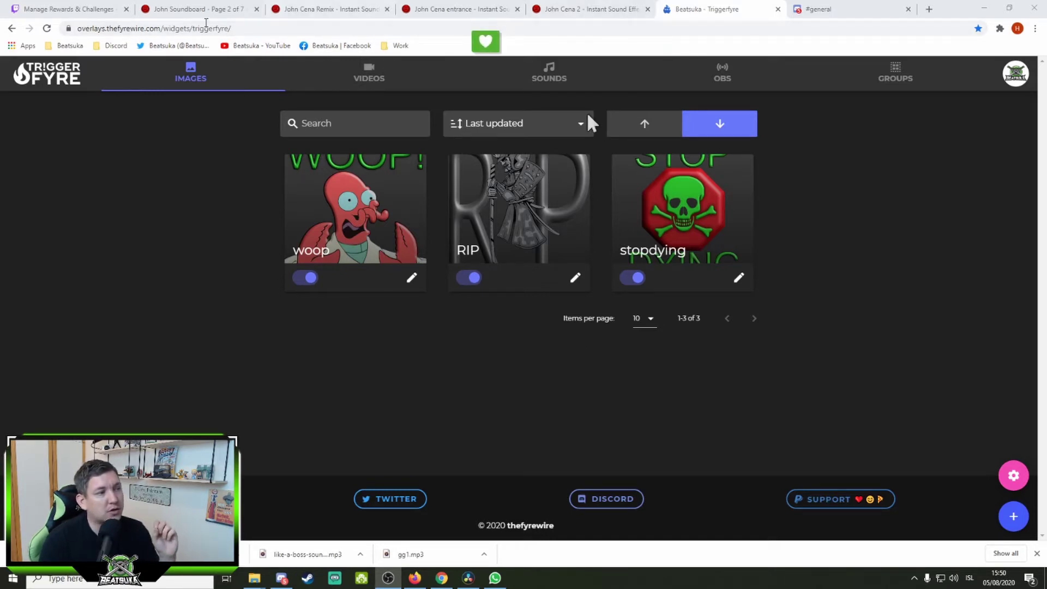
Log out of the Triggerfyre dashboard and log back in with Twitch to reload it
left_click_drag(77, 28, 293, 34)
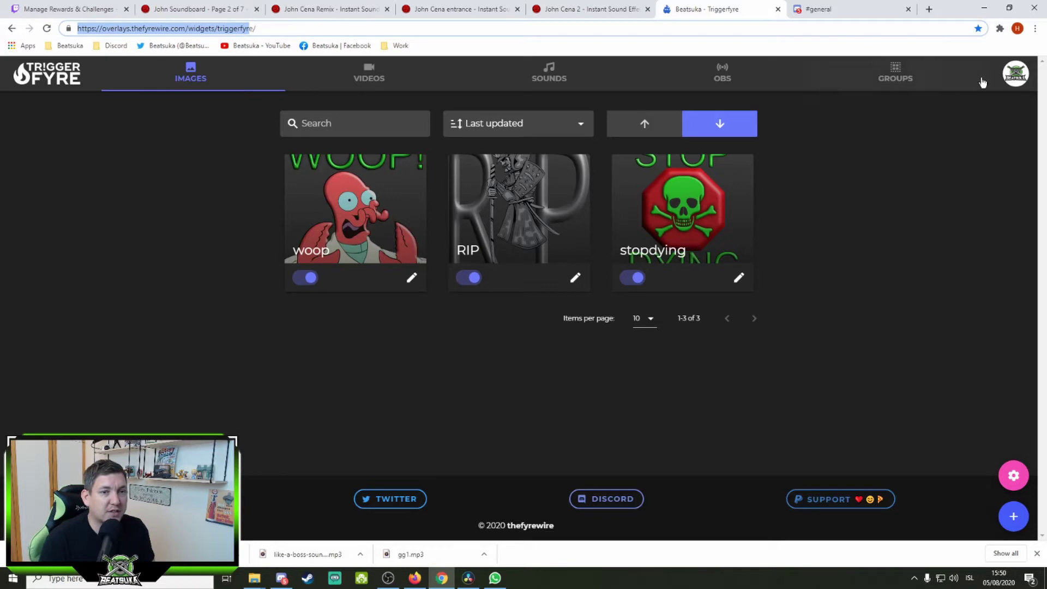
left_click(1012, 76)
left_click(921, 109)
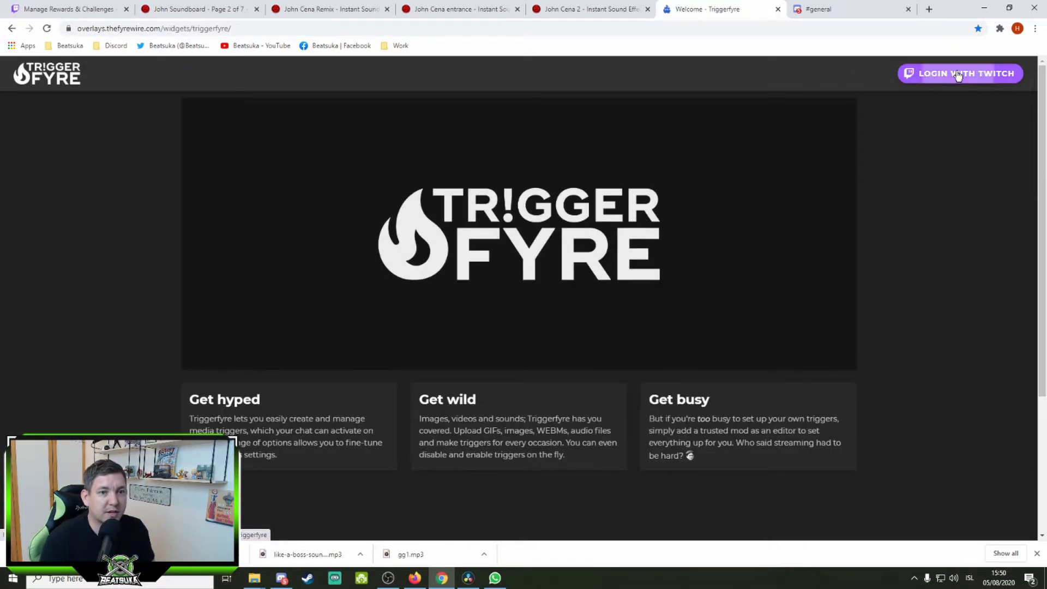
left_click(959, 75)
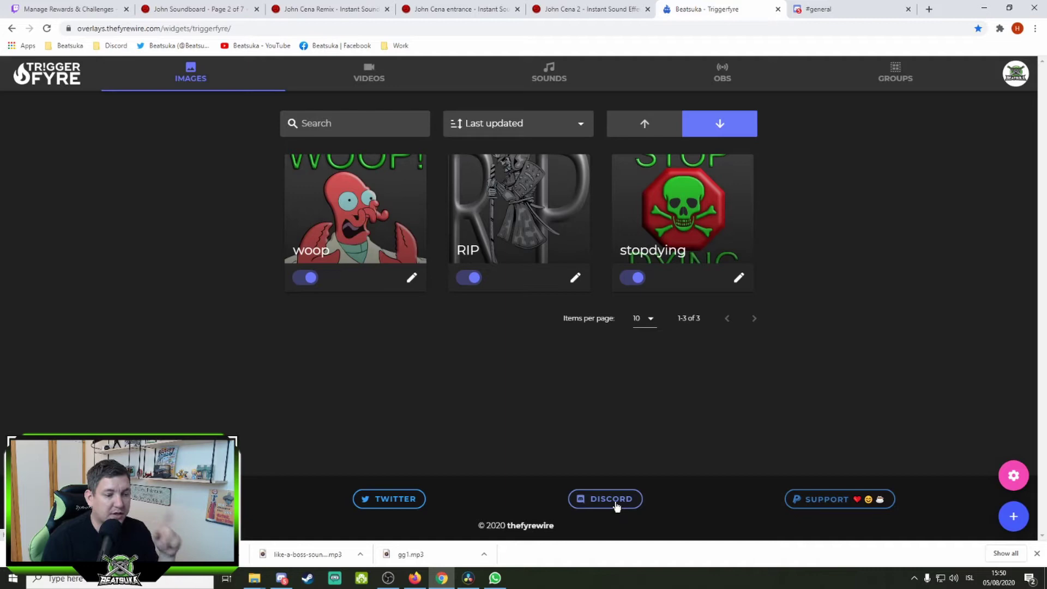
Read the #triggerfyre-beta welcome note on adding the widget to StreamElements, then return to Triggerfyre
left_click(796, 10)
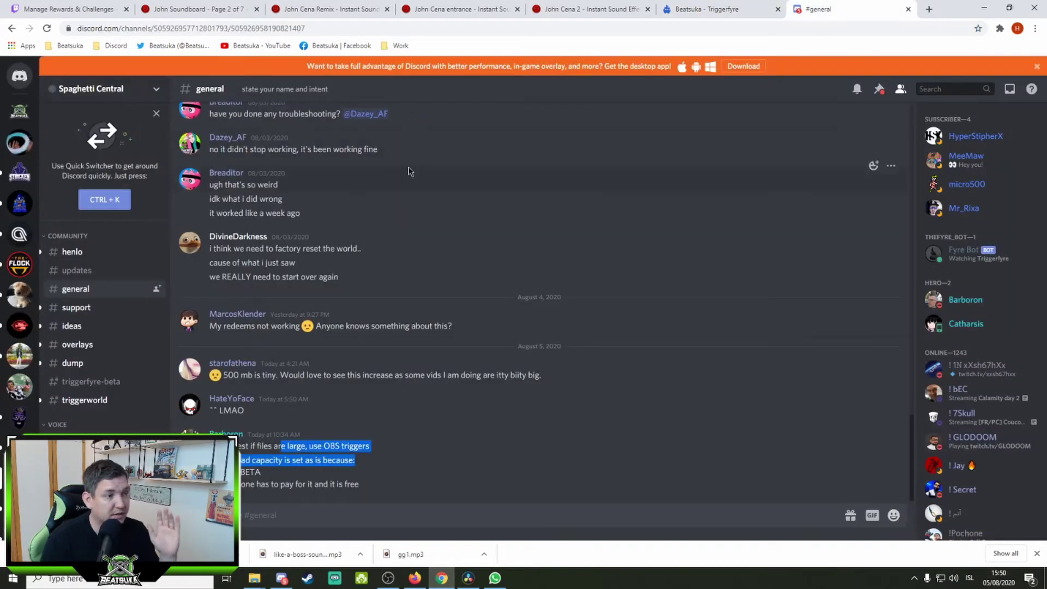
left_click(83, 383)
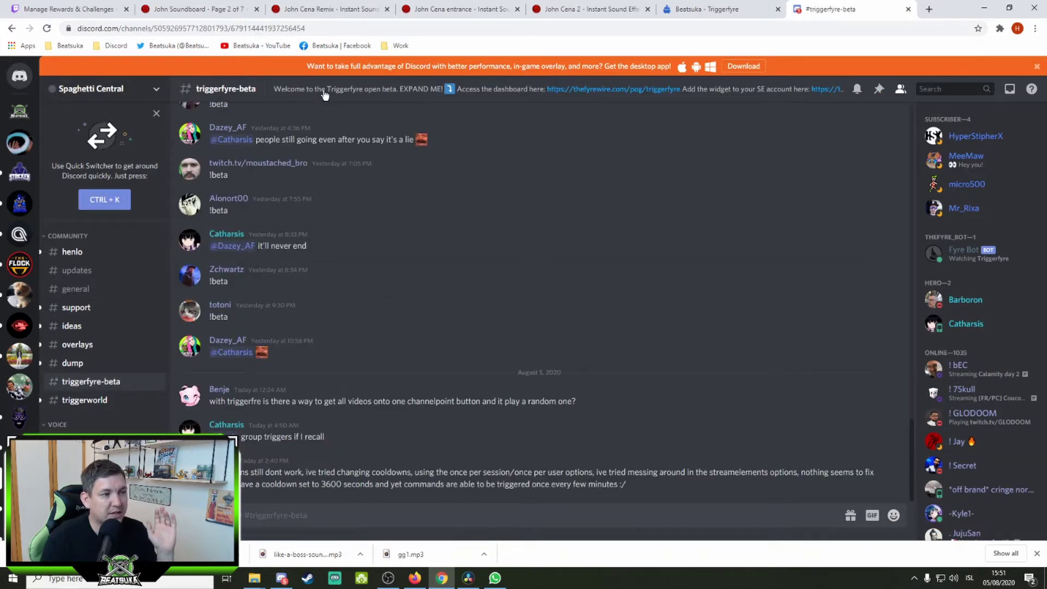
left_click(380, 91)
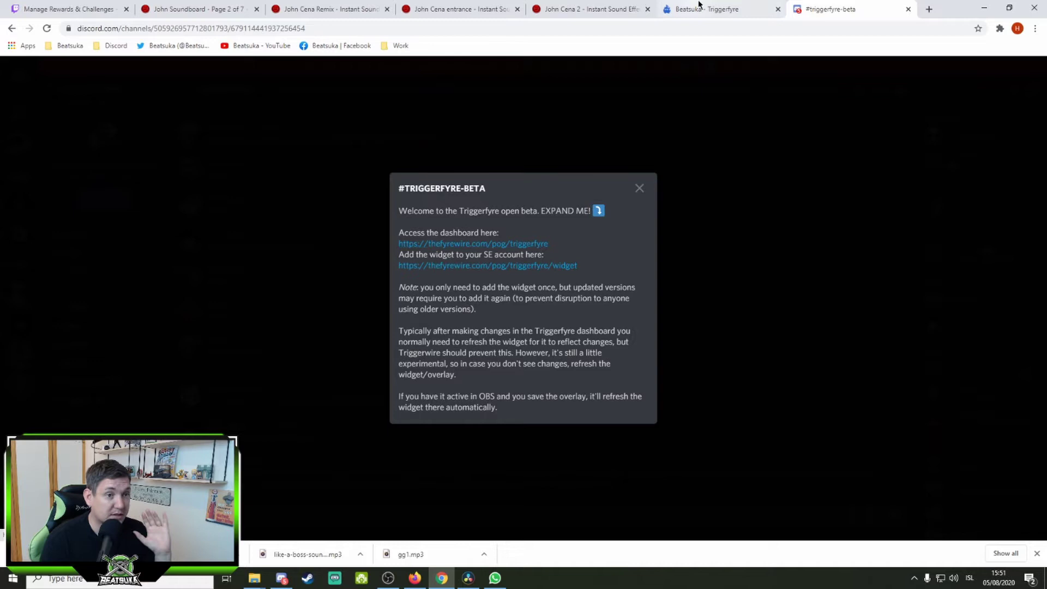
left_click(715, 9)
left_click(864, 10)
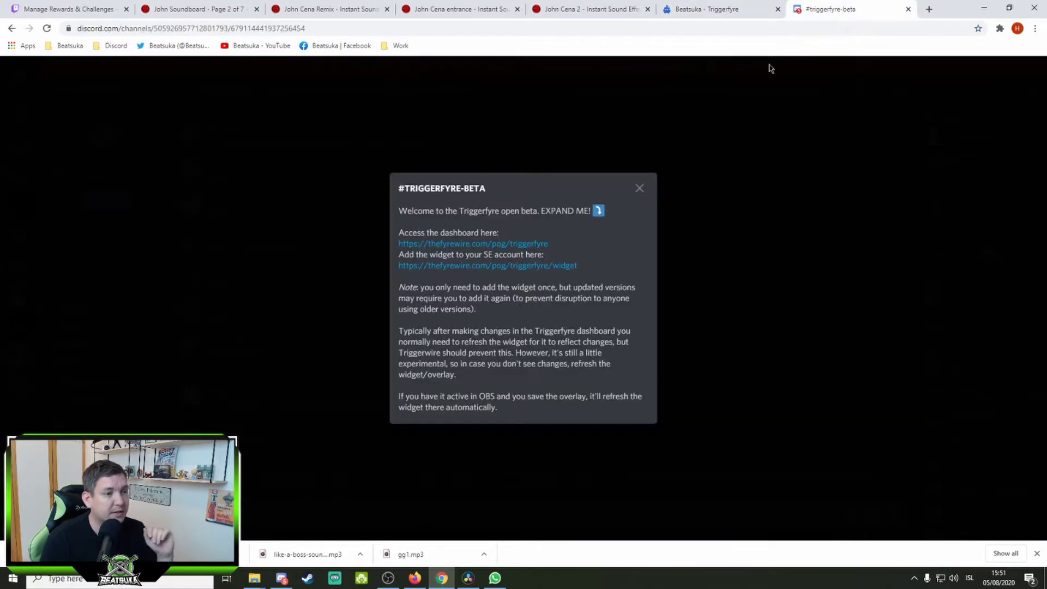
left_click_drag(456, 254, 544, 254)
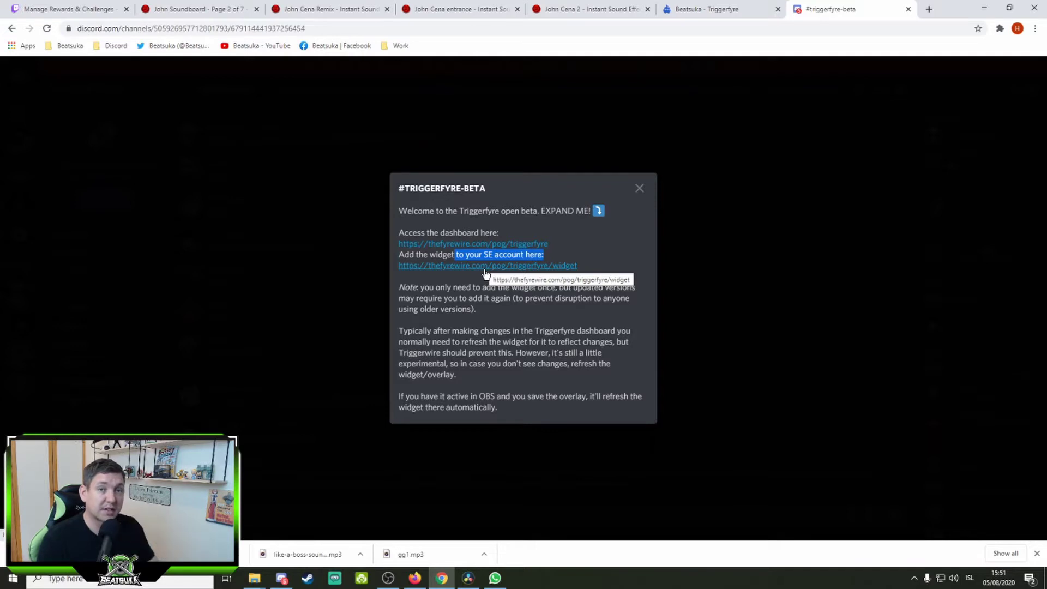
left_click(712, 10)
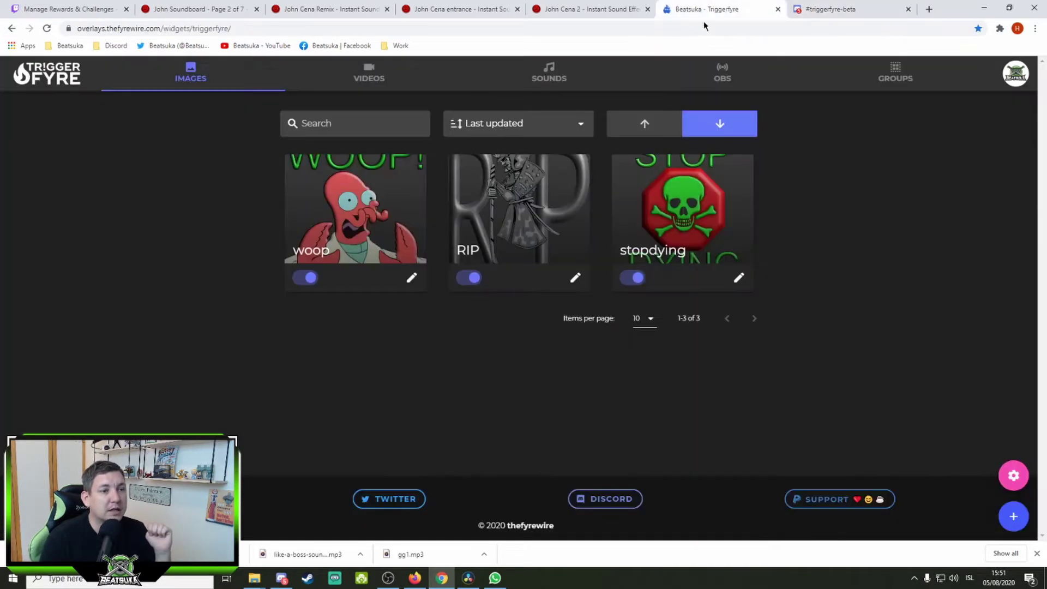
Create a new image trigger and give it the command name gg
left_click(1014, 518)
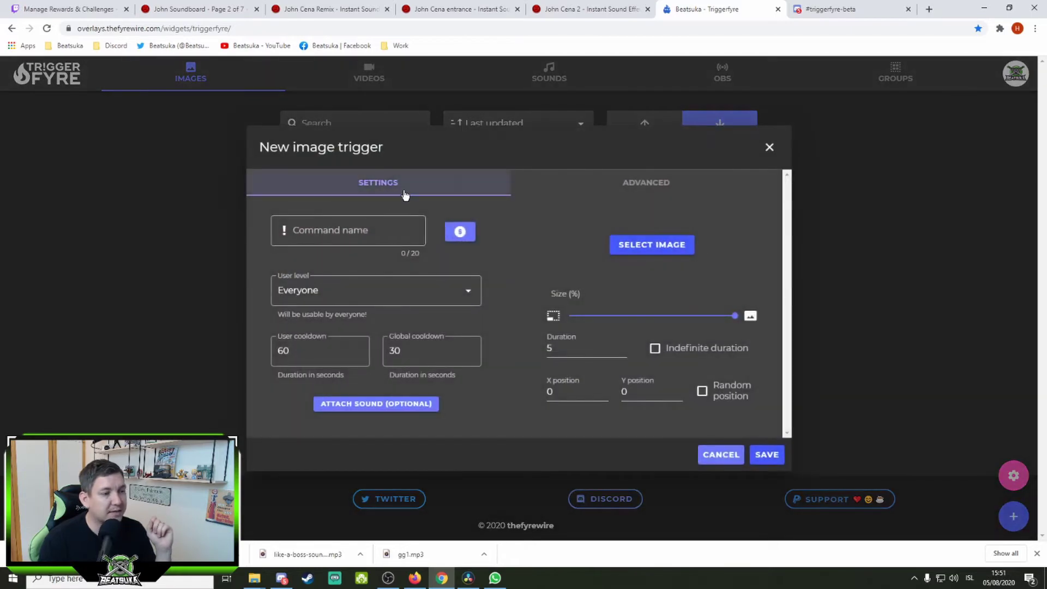
left_click(312, 233)
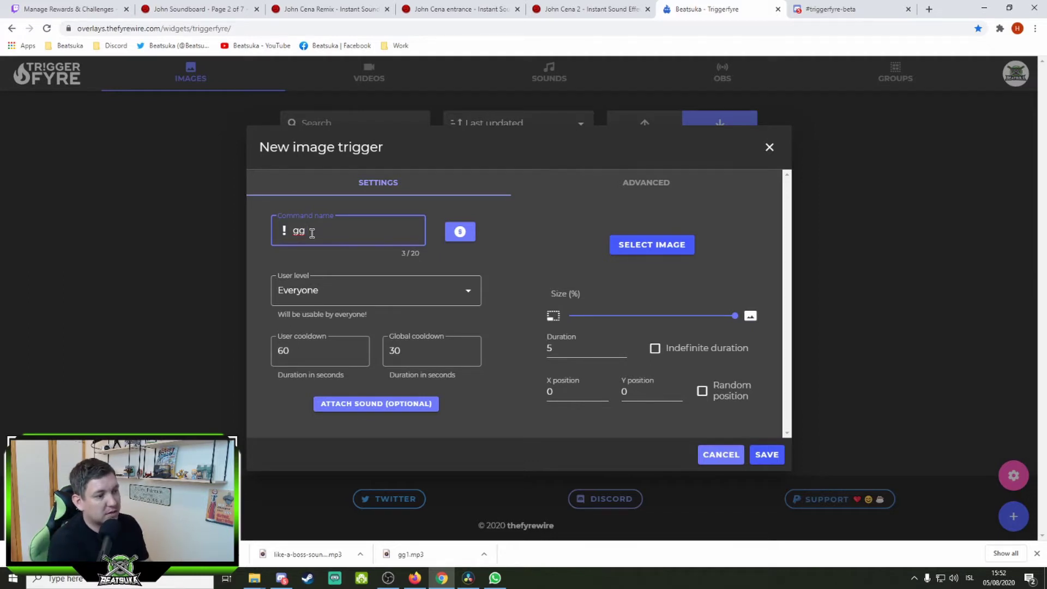
type("eatsu")
key("BackSpace")
key("BackSpace")
key("BackSpace")
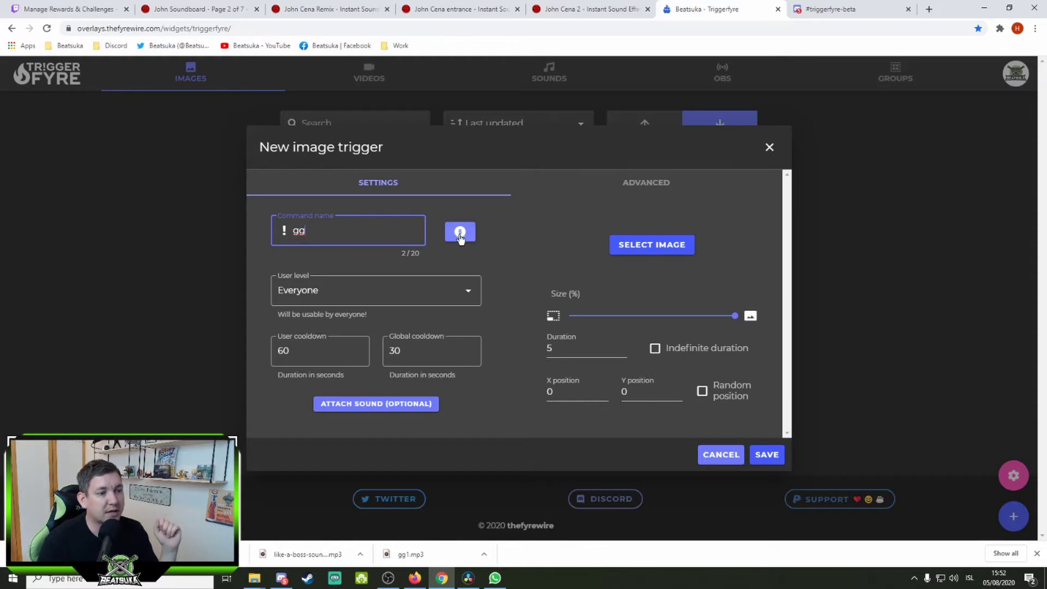
Link the !gg trigger to a Twitch channel-point reward named gg and save
left_click(460, 234)
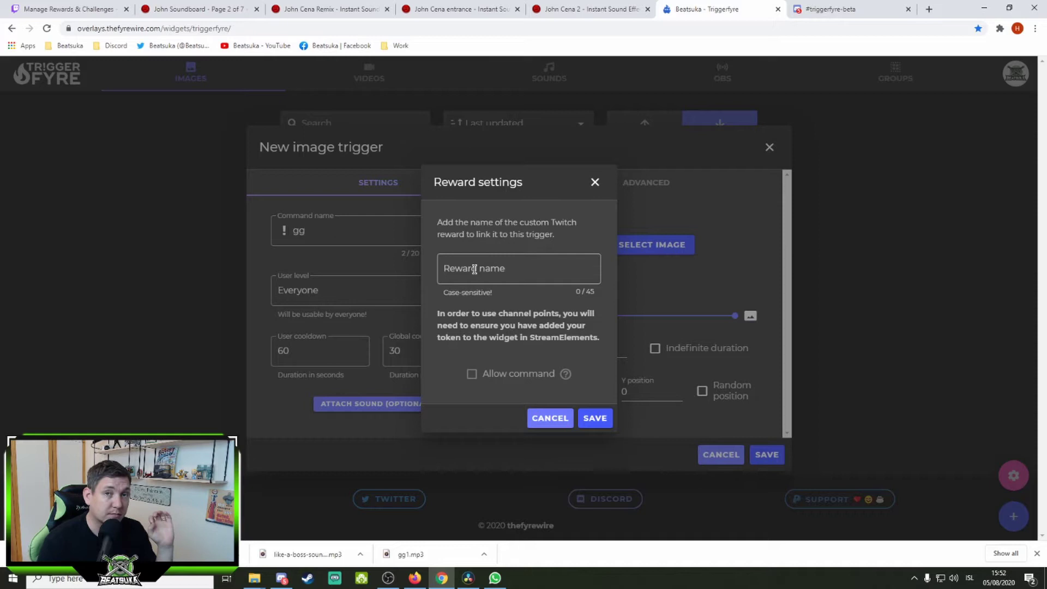
left_click(475, 269)
type("gg")
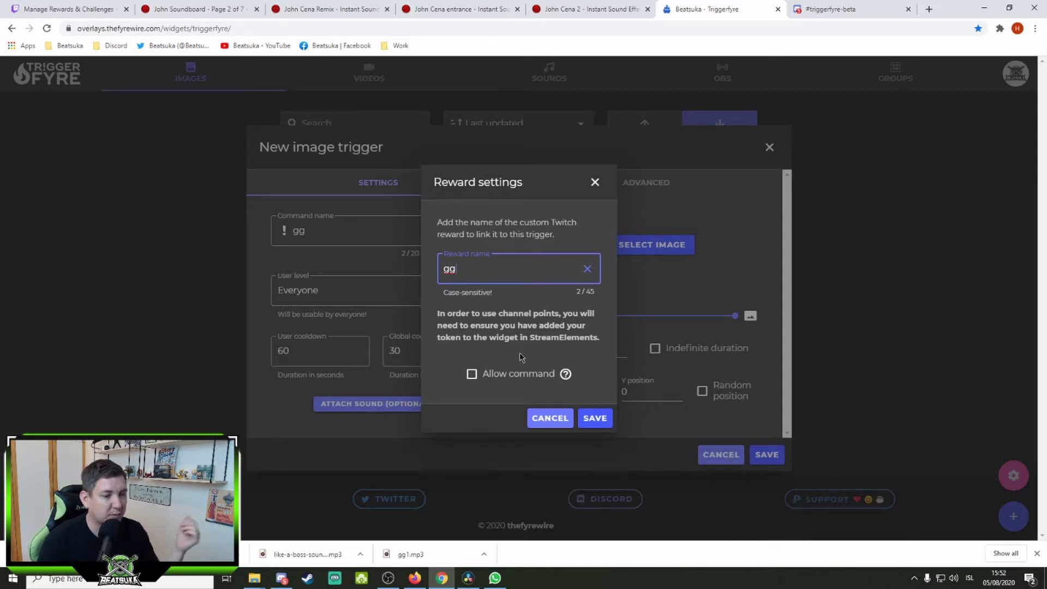
left_click(596, 420)
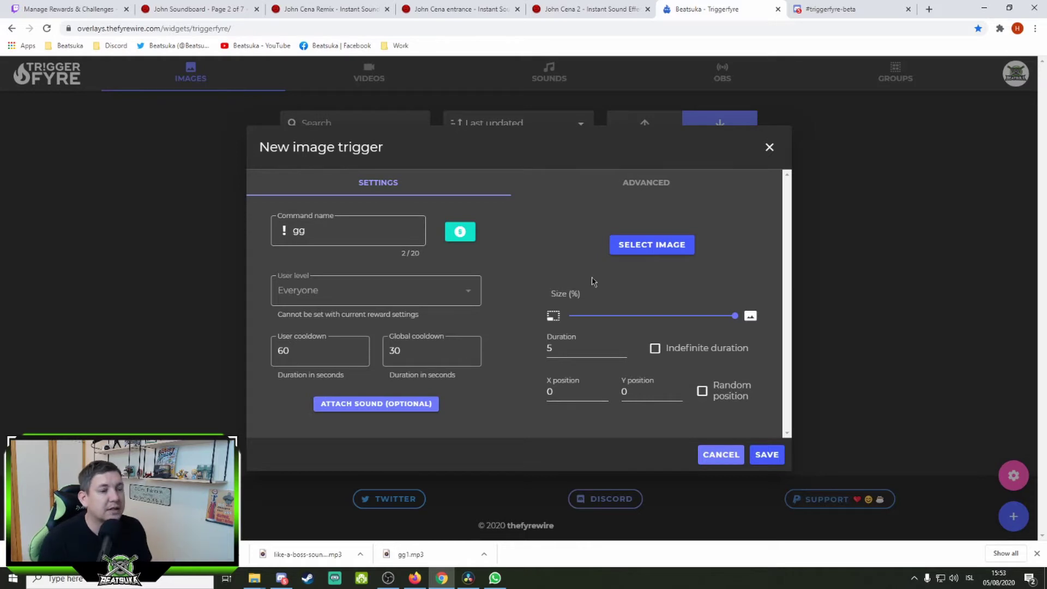
Upload gg boss 1000.png, use it as the trigger's image, and set a 10-second duration
left_click(661, 253)
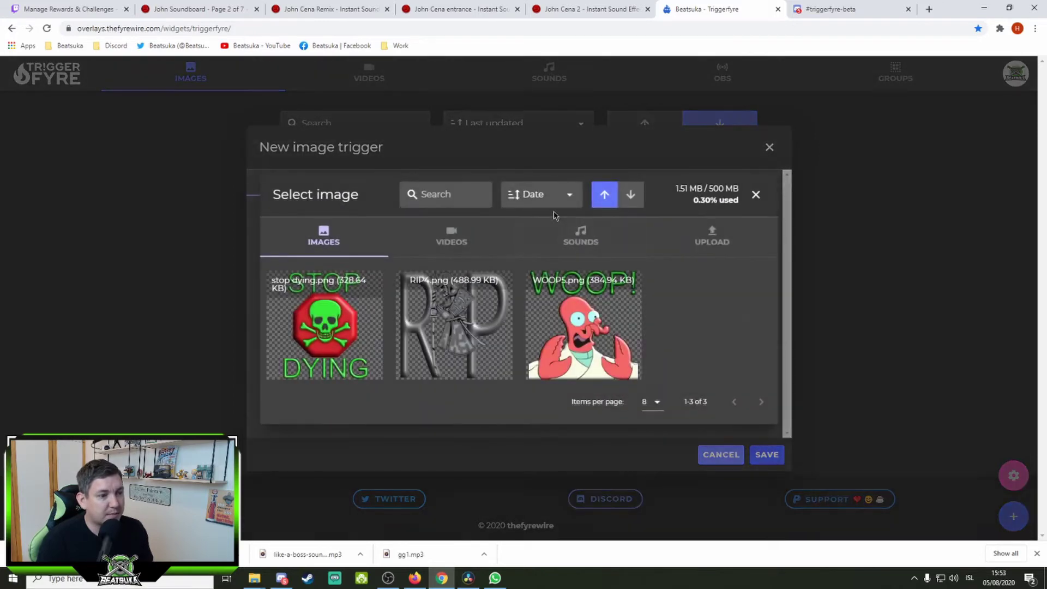
left_click(700, 246)
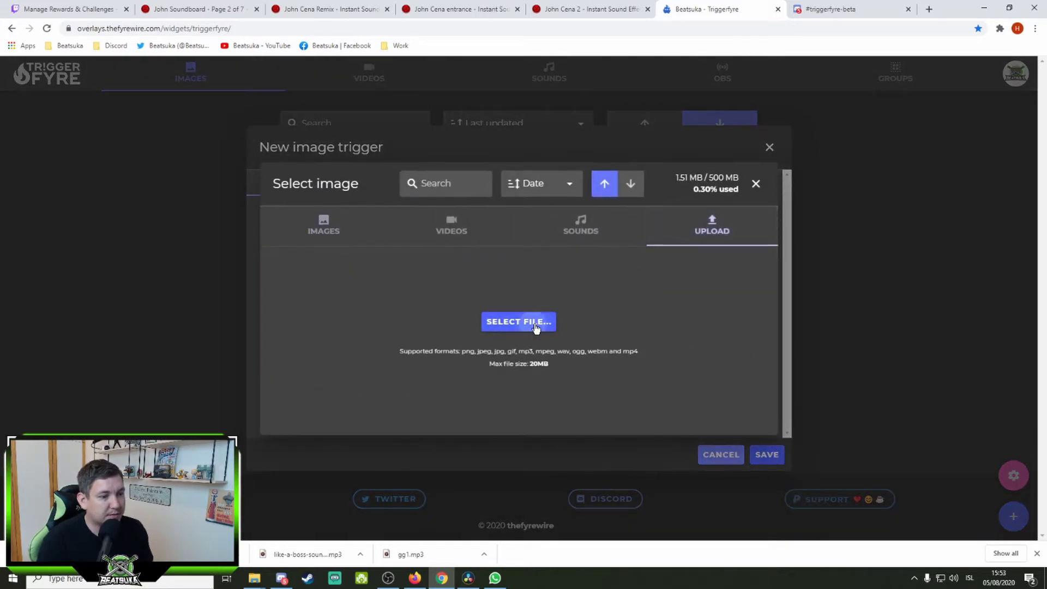
left_click(537, 322)
left_click(335, 101)
double_click(335, 101)
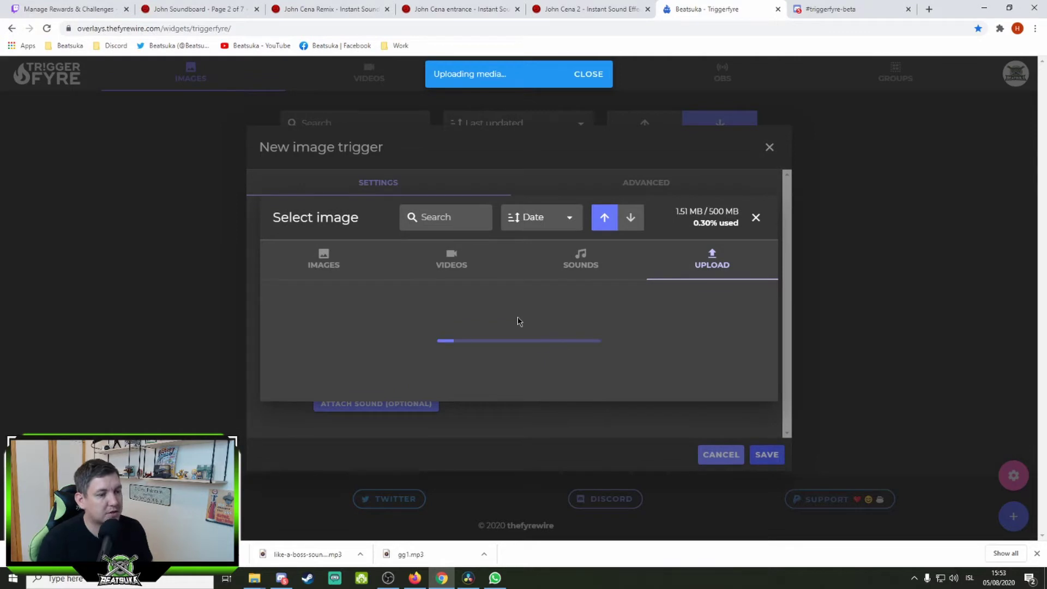
mouse_move(704, 327)
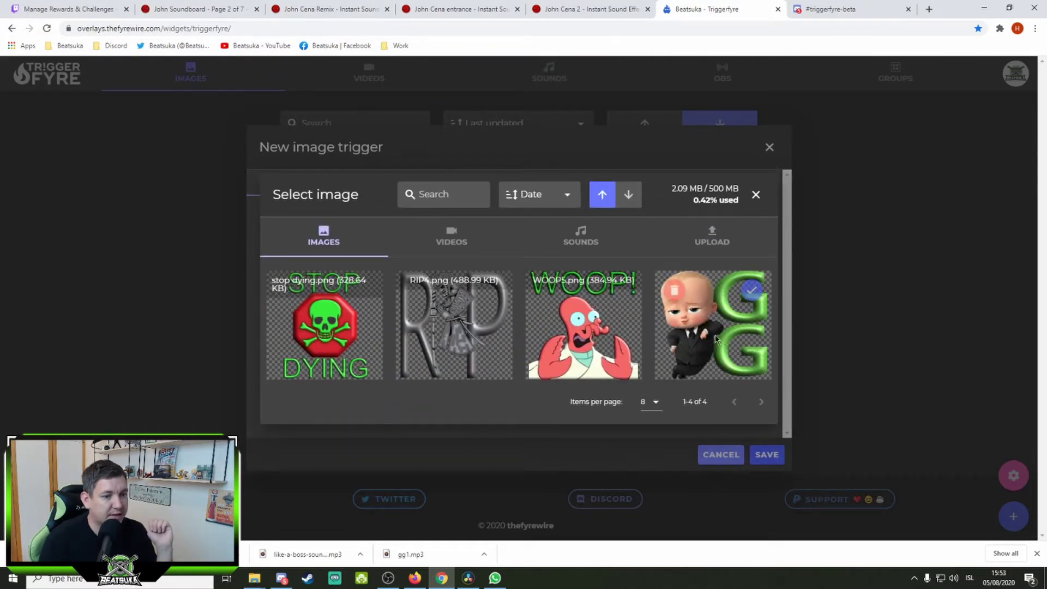
left_click(753, 298)
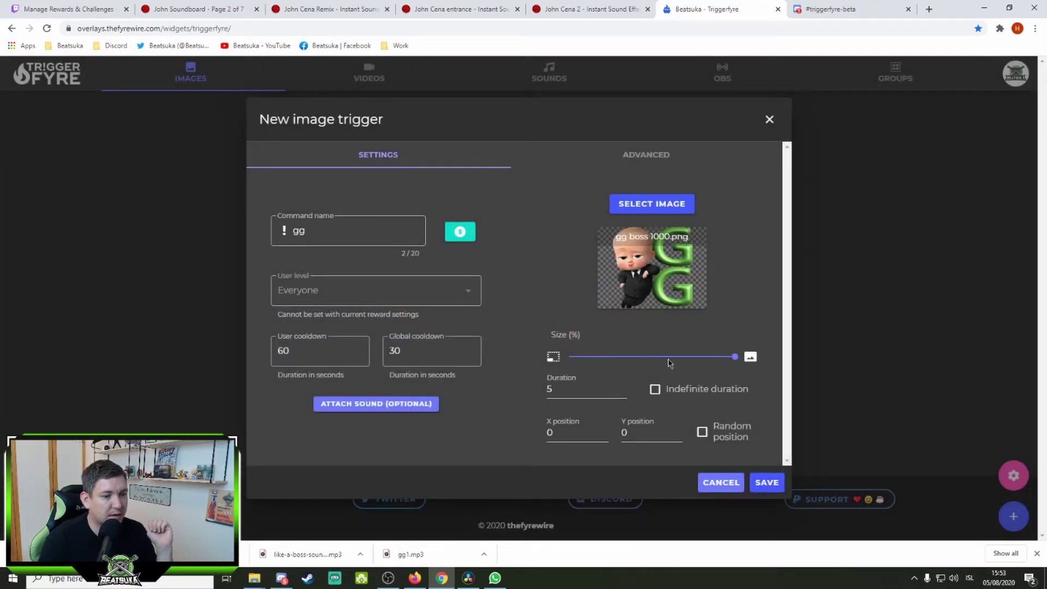
left_click(623, 387)
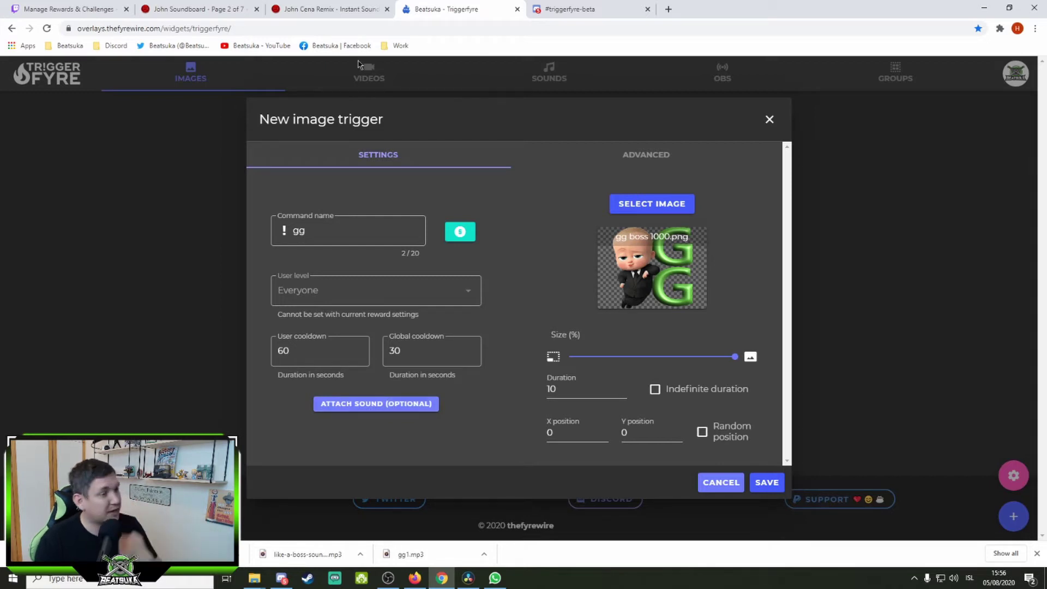
Look over the John Soundboard and John Cena Remix pages on Myinstants
left_click(318, 10)
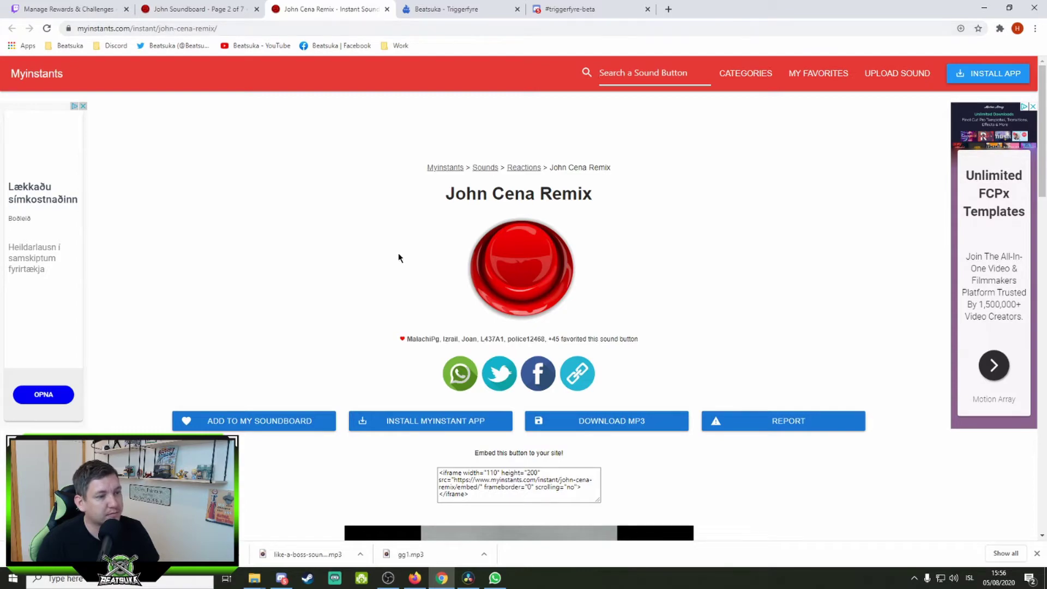
left_click(197, 9)
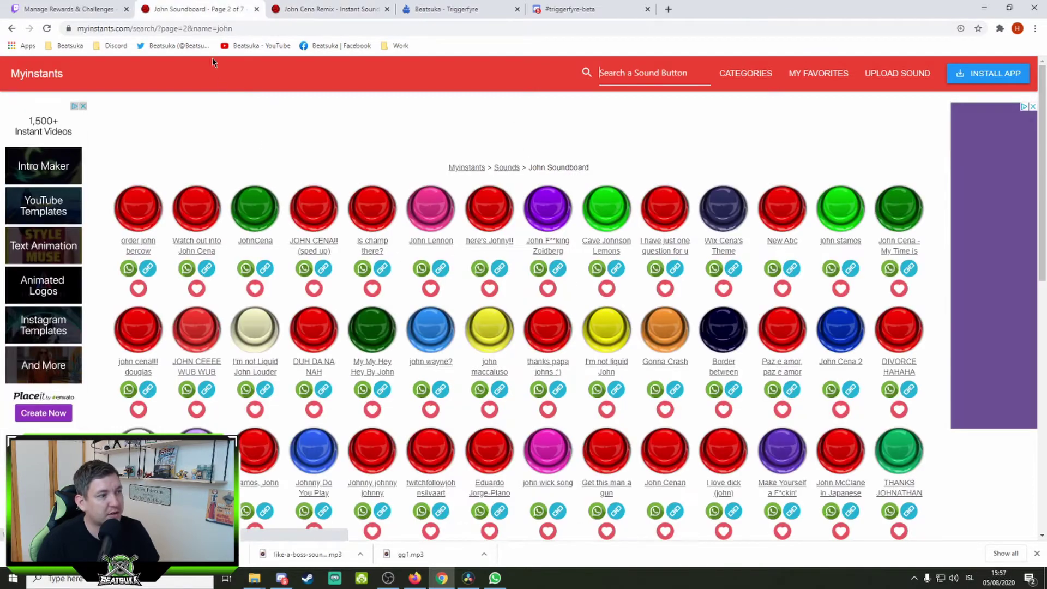
scroll(636, 403, "down", 2)
scroll(627, 397, "up", 2)
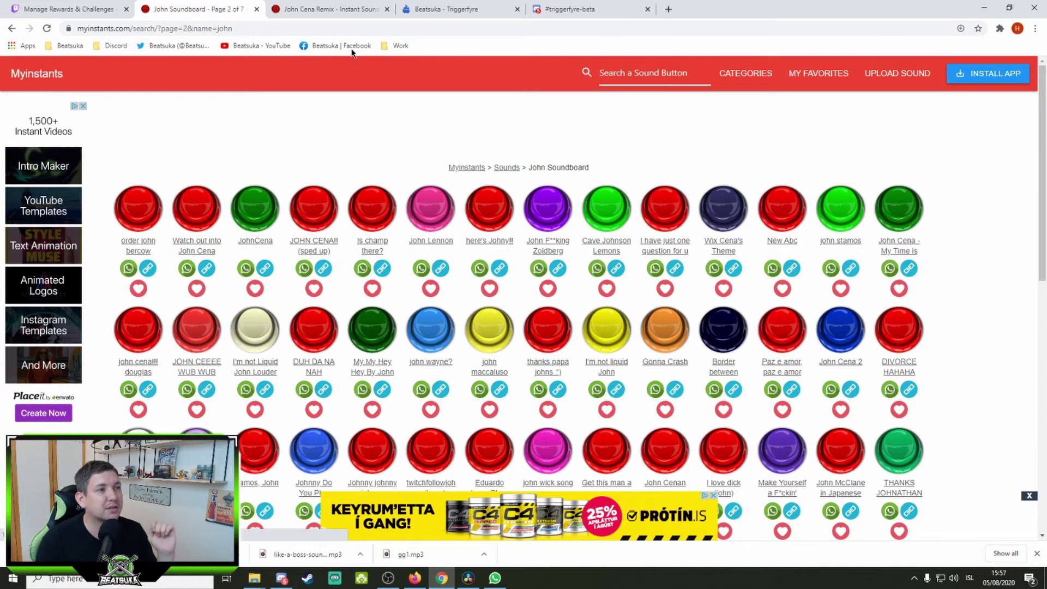
left_click(344, 10)
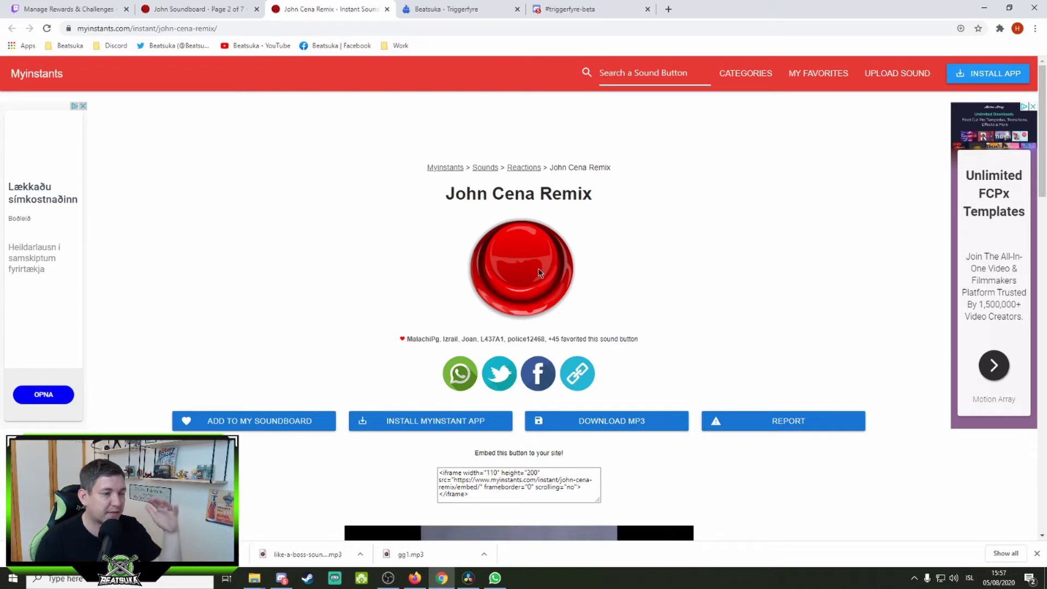
Play the John Cena Remix sound, then close its page
left_click(600, 73)
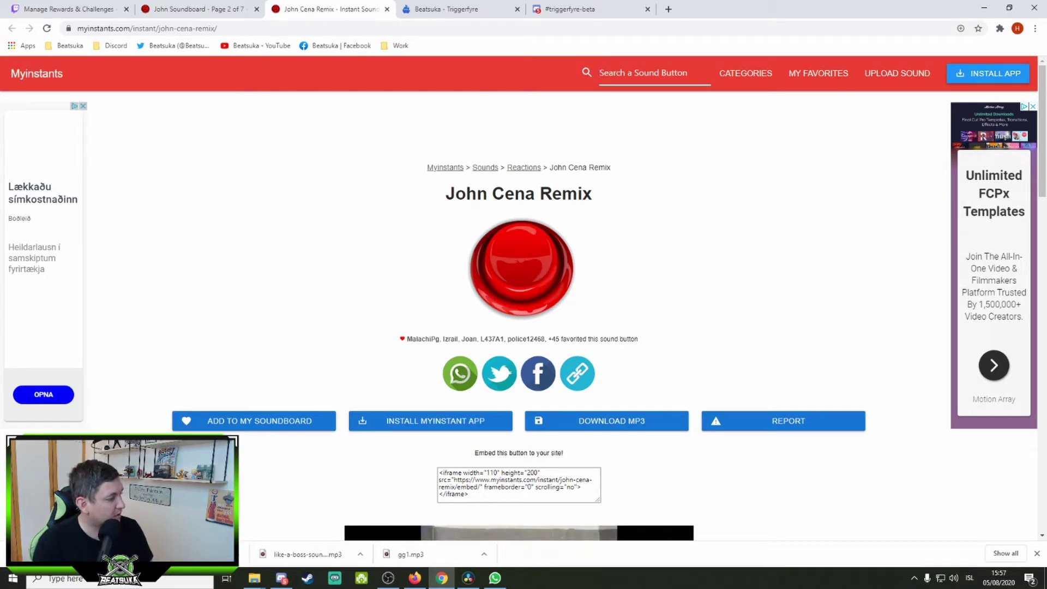
key("alt+Tab")
left_click(539, 279)
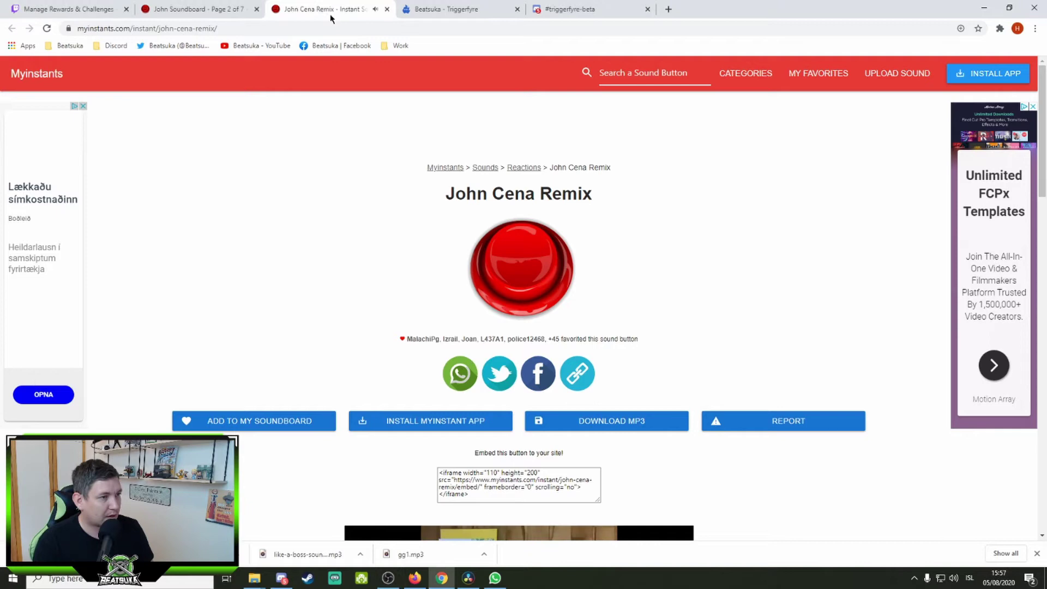
left_click(387, 8)
key("alt+Tab")
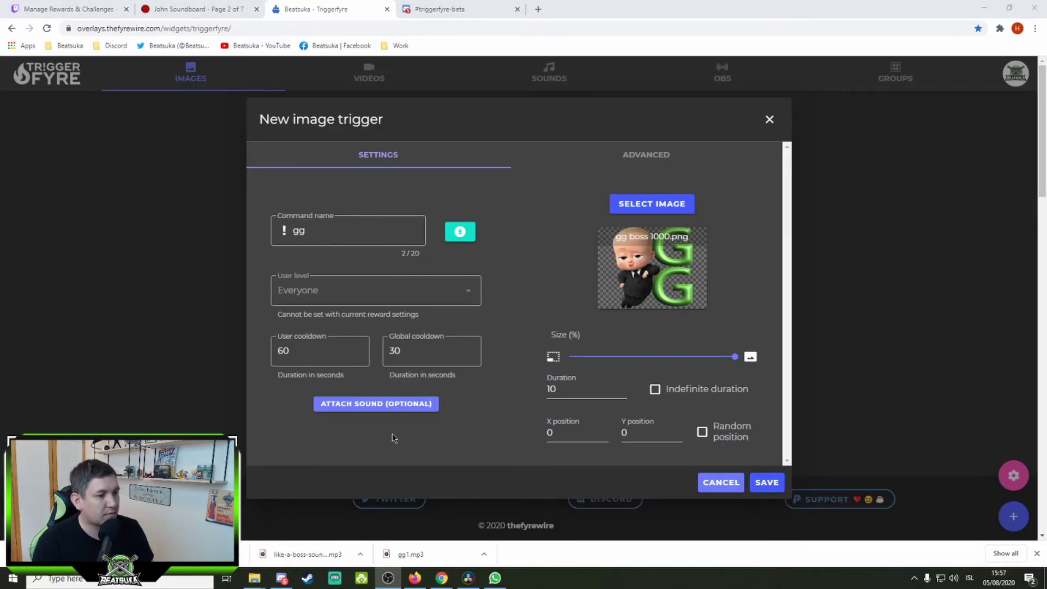
Show the john cina project's Fairlight page in DaVinci Resolve and select its audio clip
left_click(469, 578)
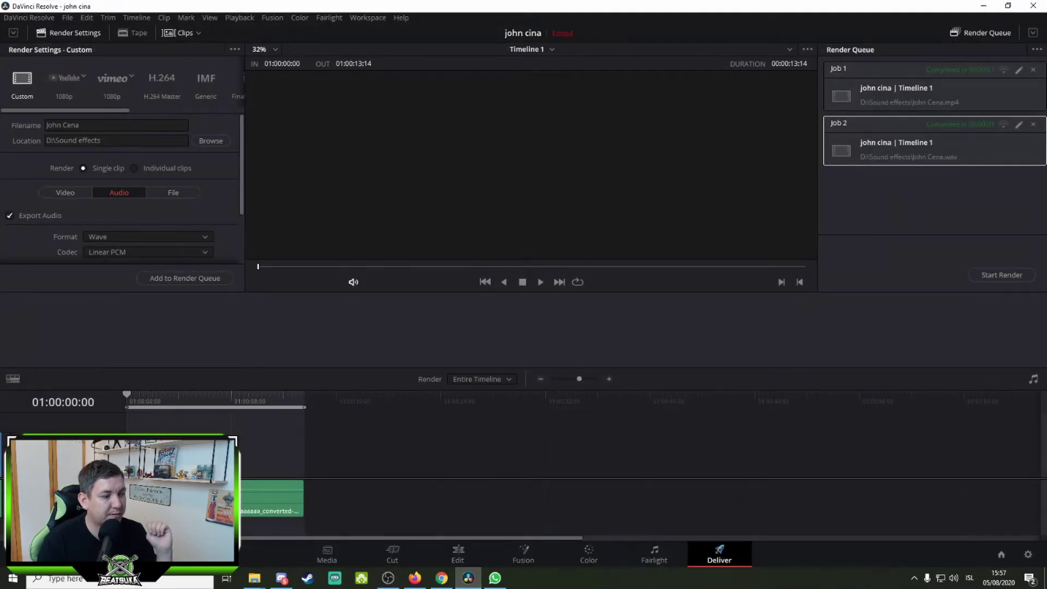
left_click(272, 497)
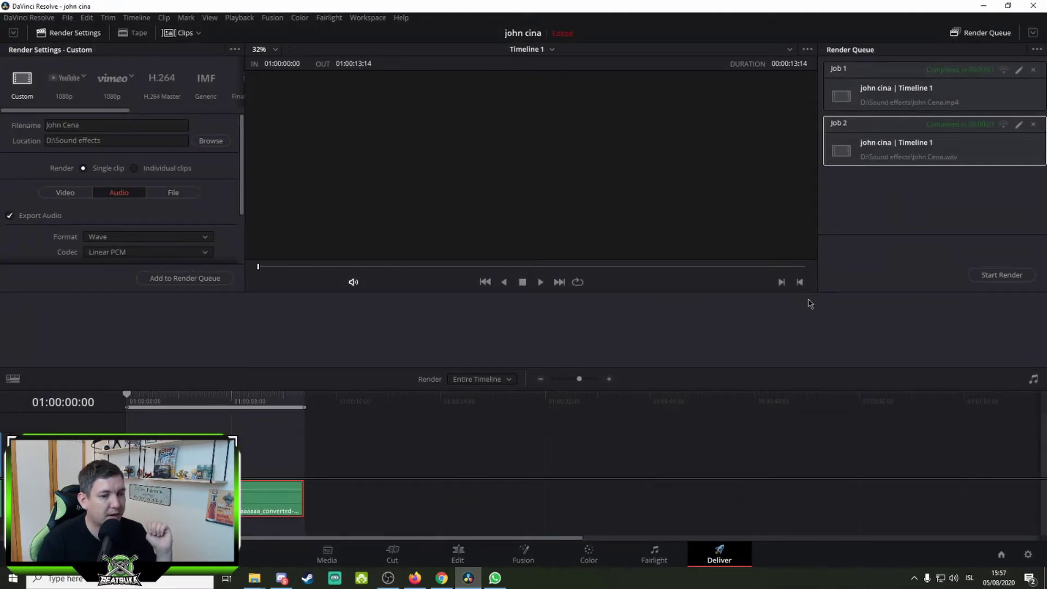
left_click(572, 553)
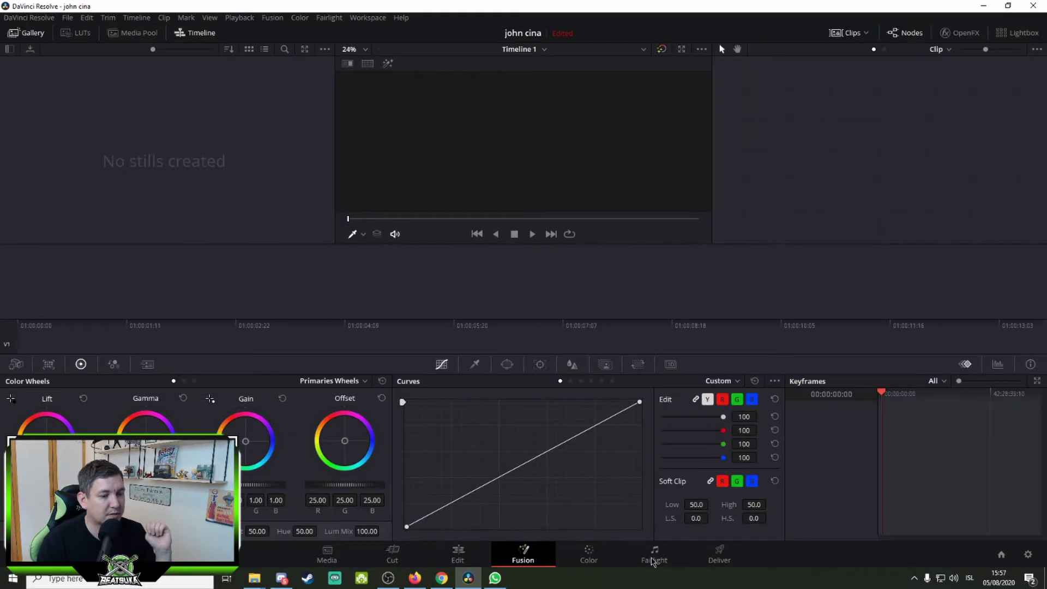
left_click(654, 556)
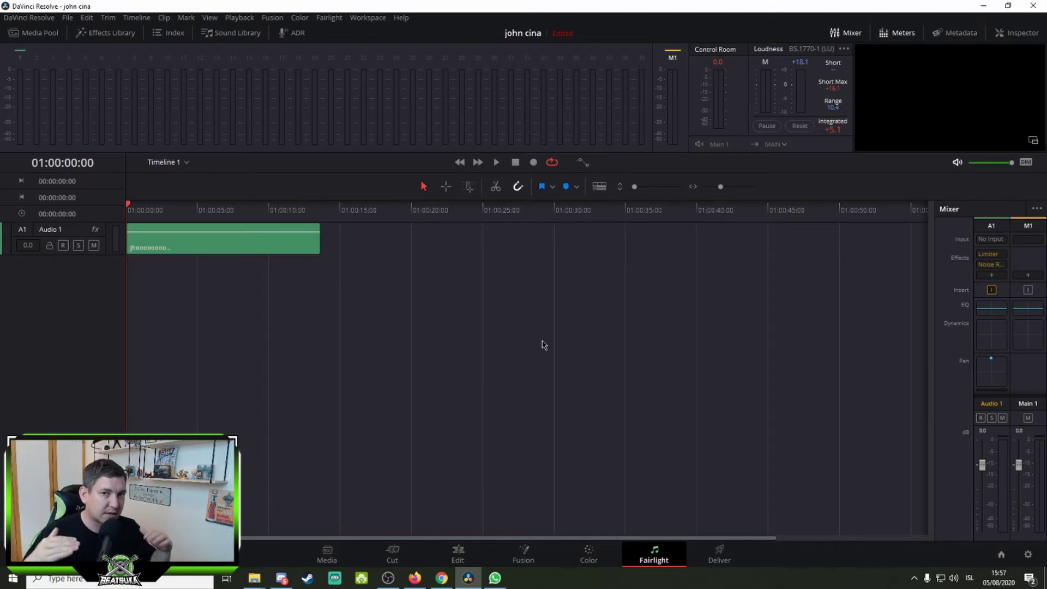
mouse_move(274, 249)
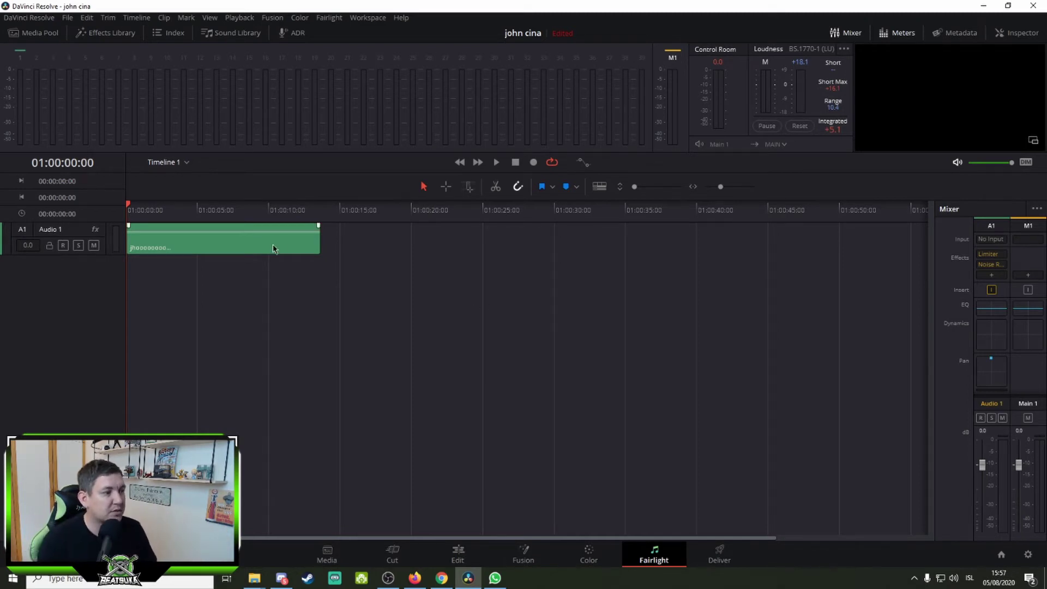
left_click(284, 244)
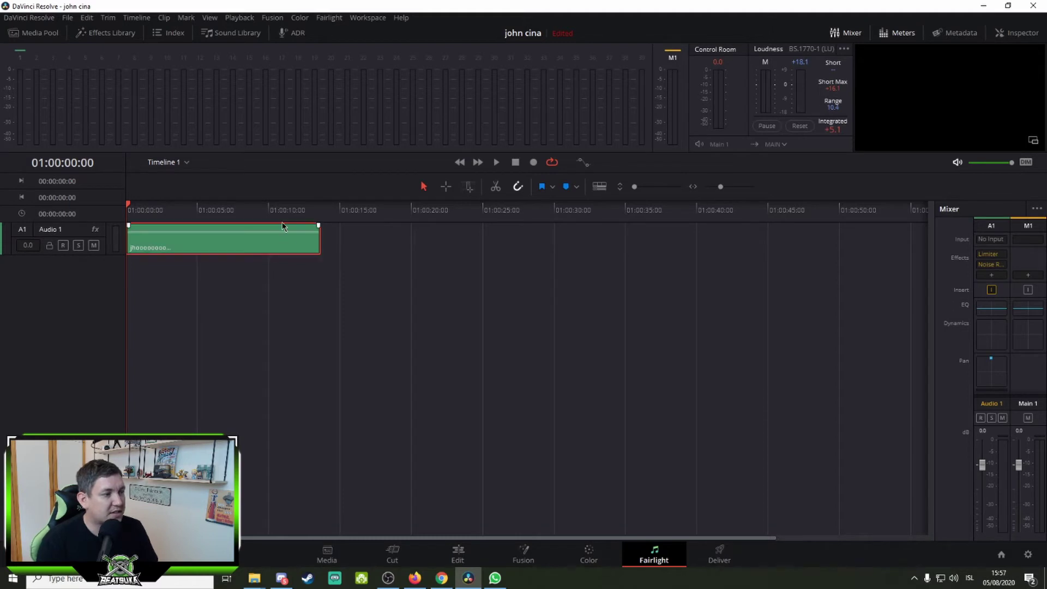
Back in Triggerfyre, restore the trigger's Duration to 10 seconds
left_click(984, 8)
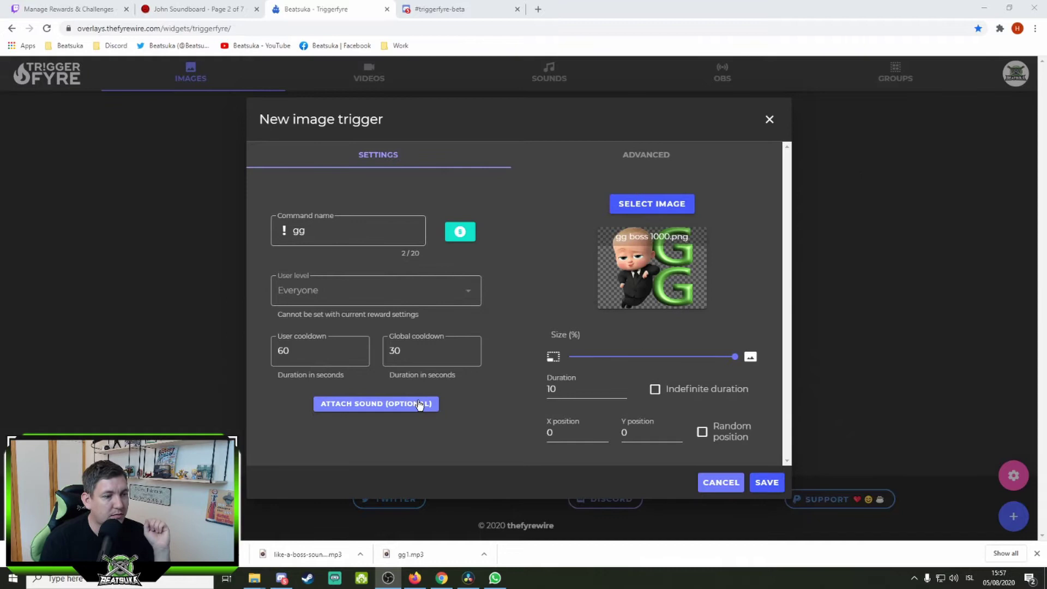
double_click(552, 389)
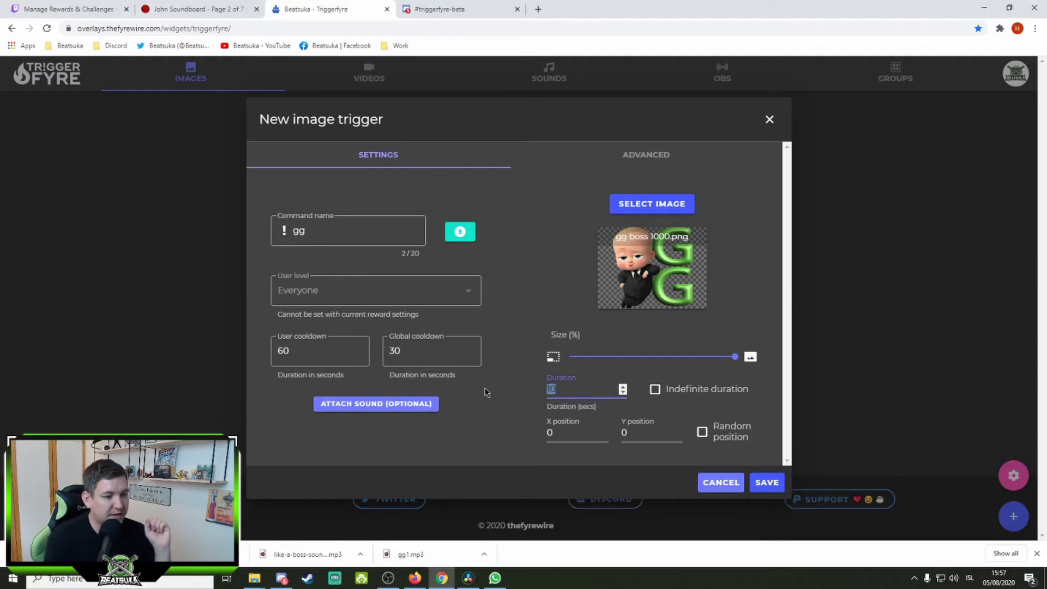
type("13")
key("Tab")
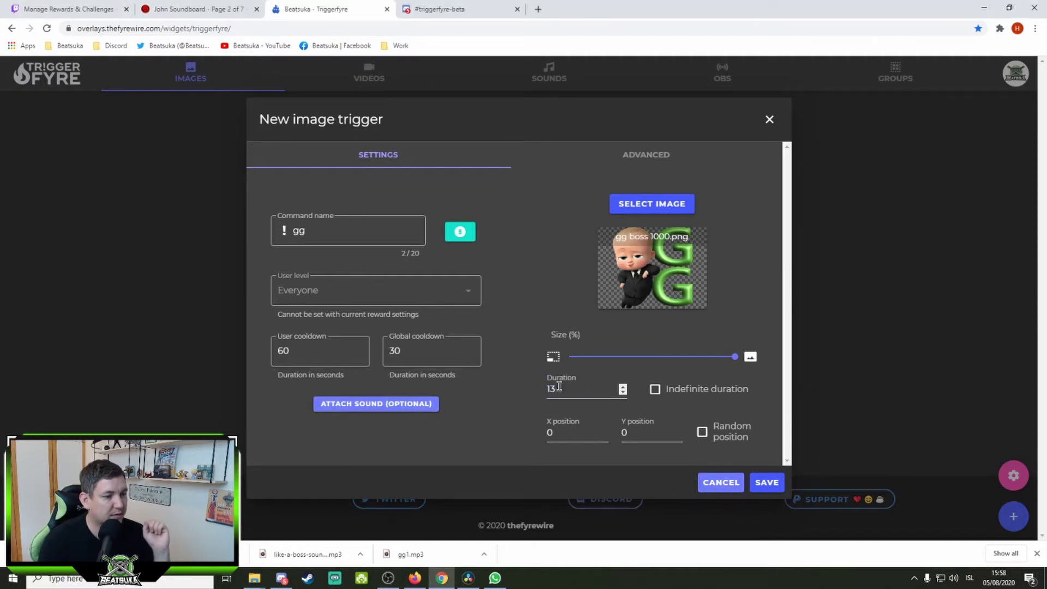
key("shift+Tab")
type("10")
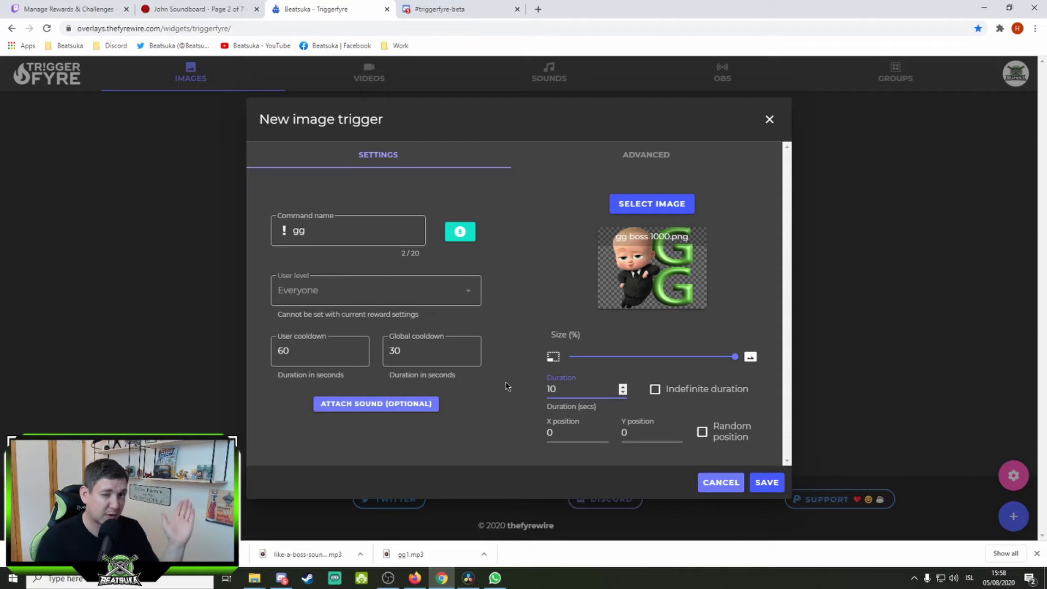
left_click(505, 388)
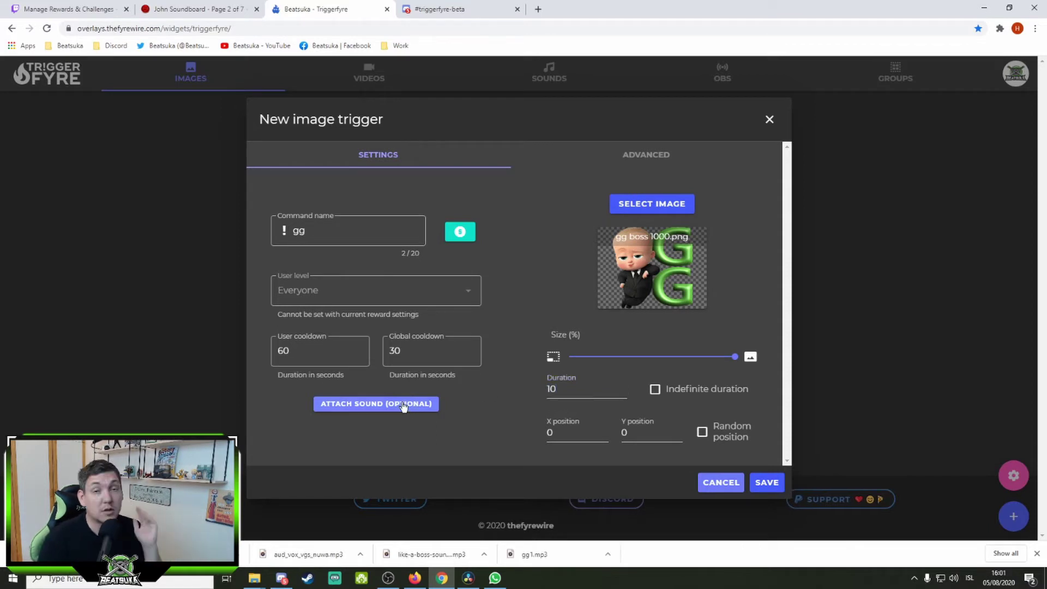
Attach the already uploaded John Cena mp3.mp3 sound to the trigger
left_click(387, 405)
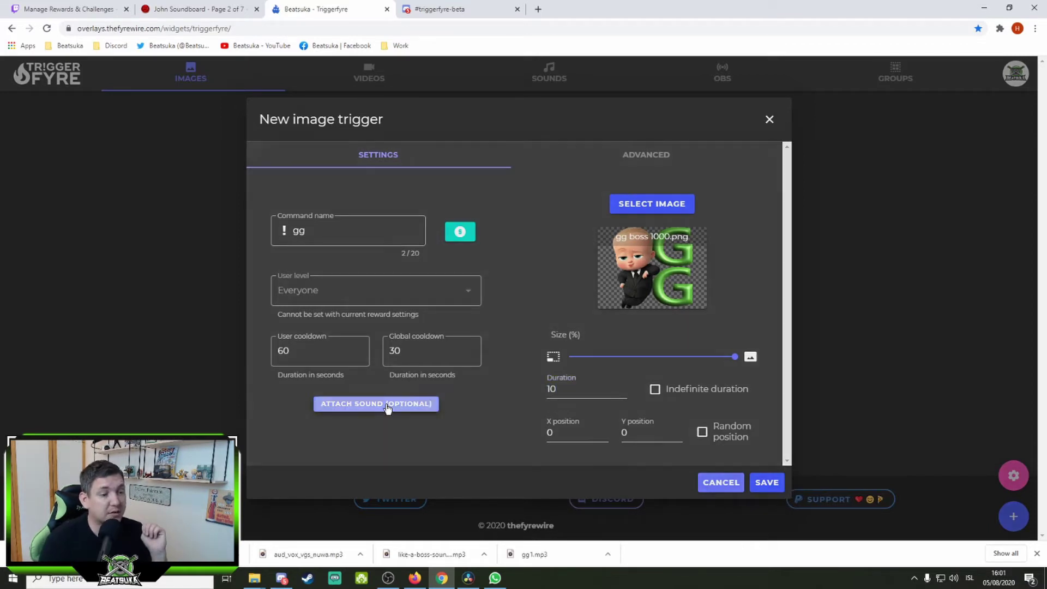
left_click(719, 269)
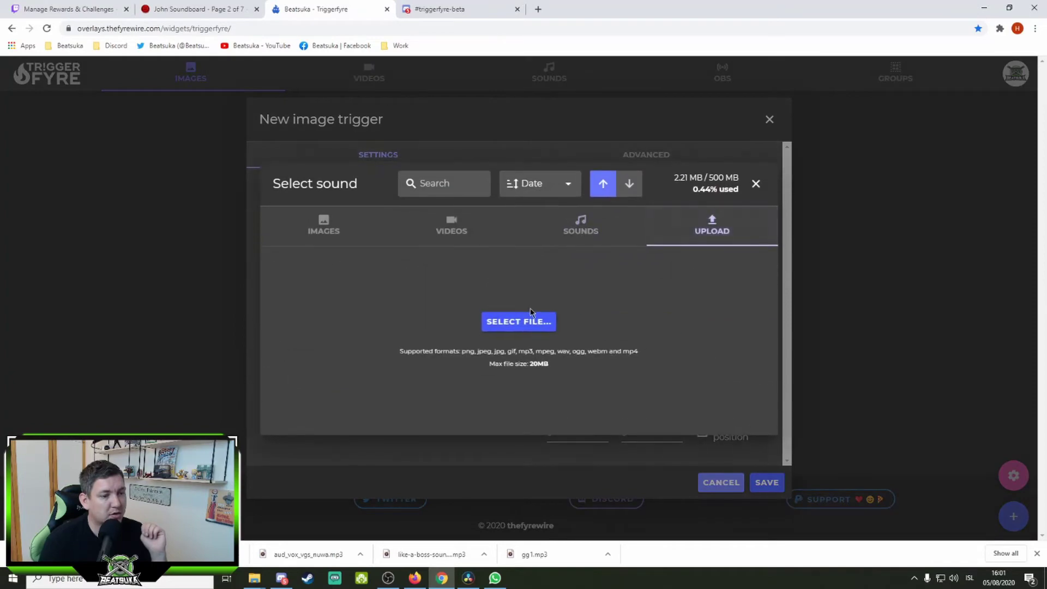
left_click(592, 235)
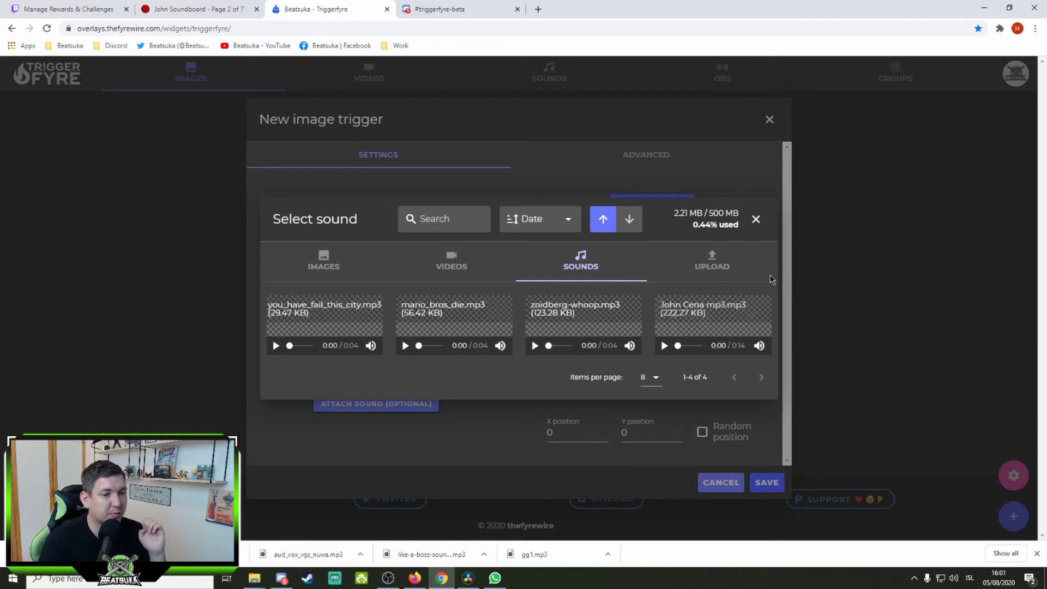
mouse_move(715, 323)
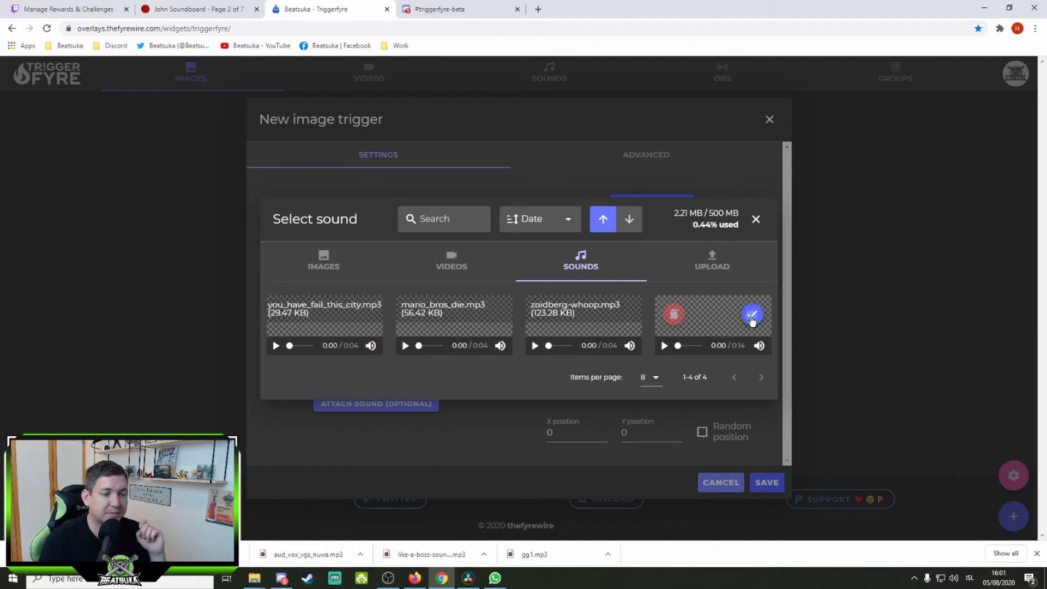
left_click(752, 316)
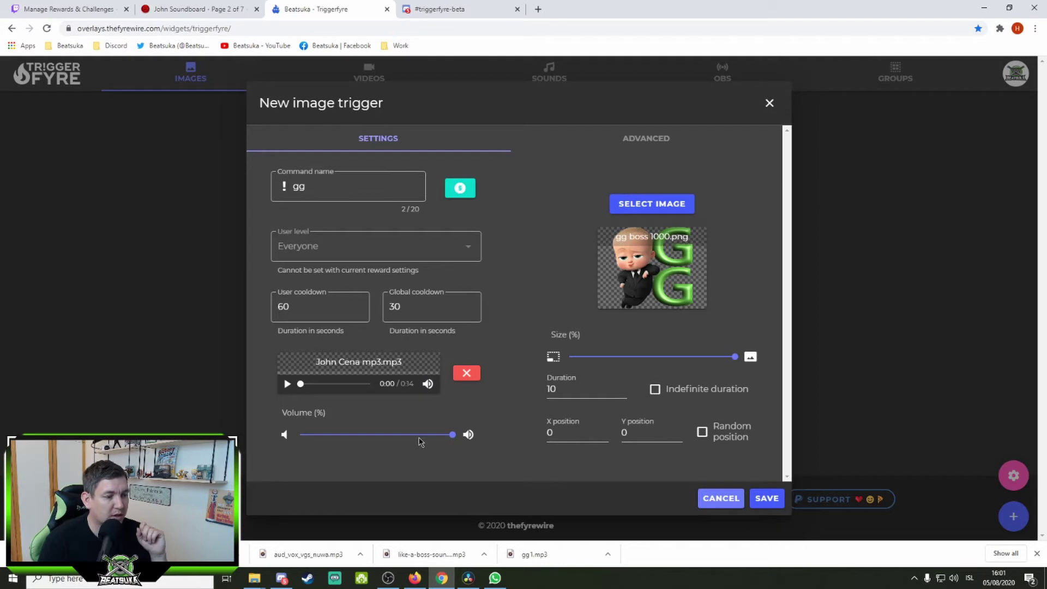
Set the John Cena sound volume to 97% and save the !gg trigger
mouse_move(421, 439)
left_mouse_down()
mouse_move(449, 441)
mouse_move(438, 438)
left_mouse_up()
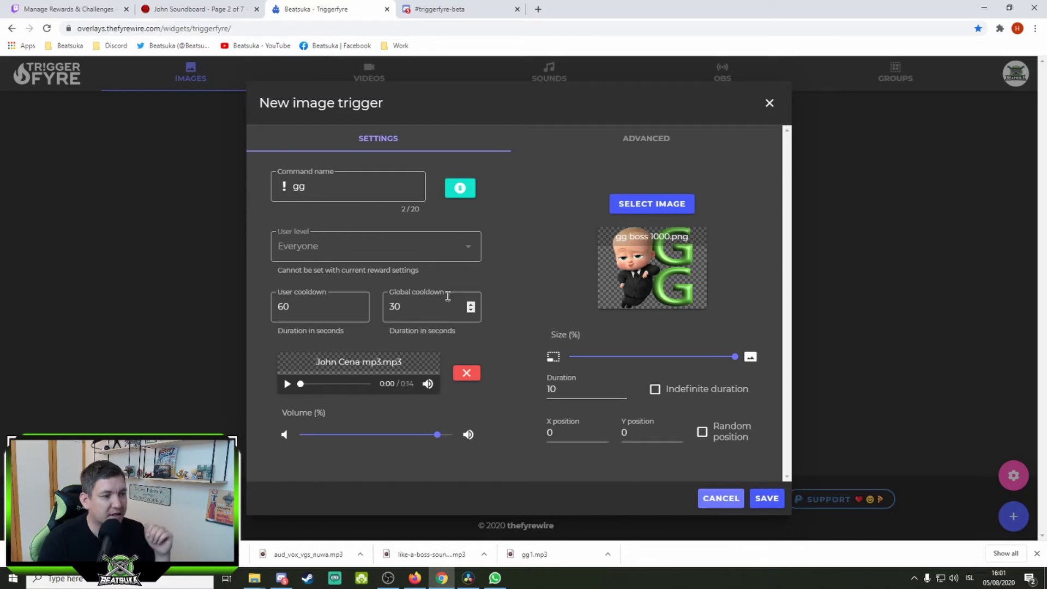
left_click(653, 141)
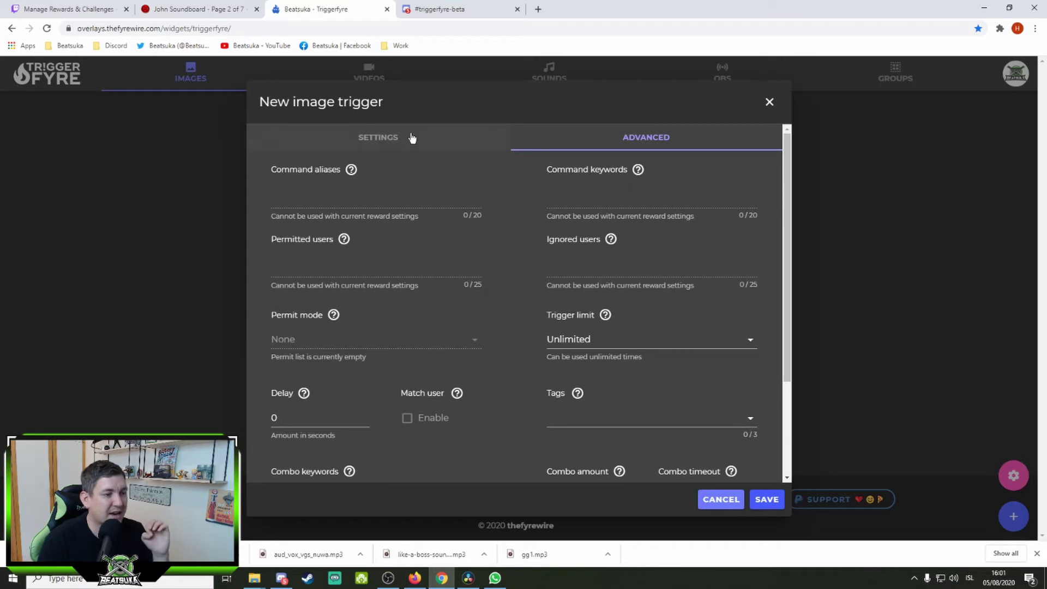
left_click(391, 140)
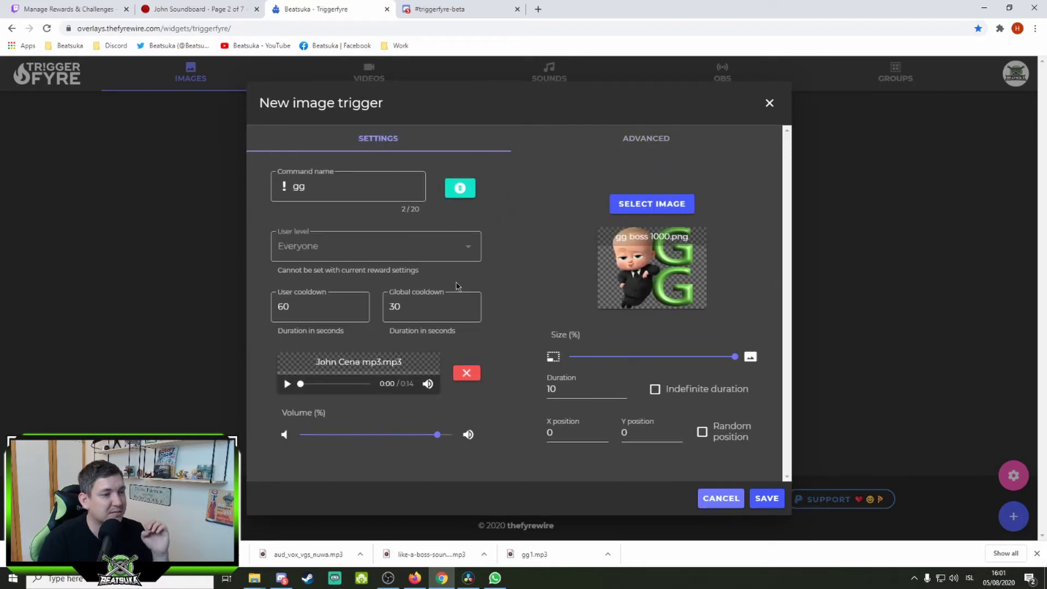
left_click(769, 499)
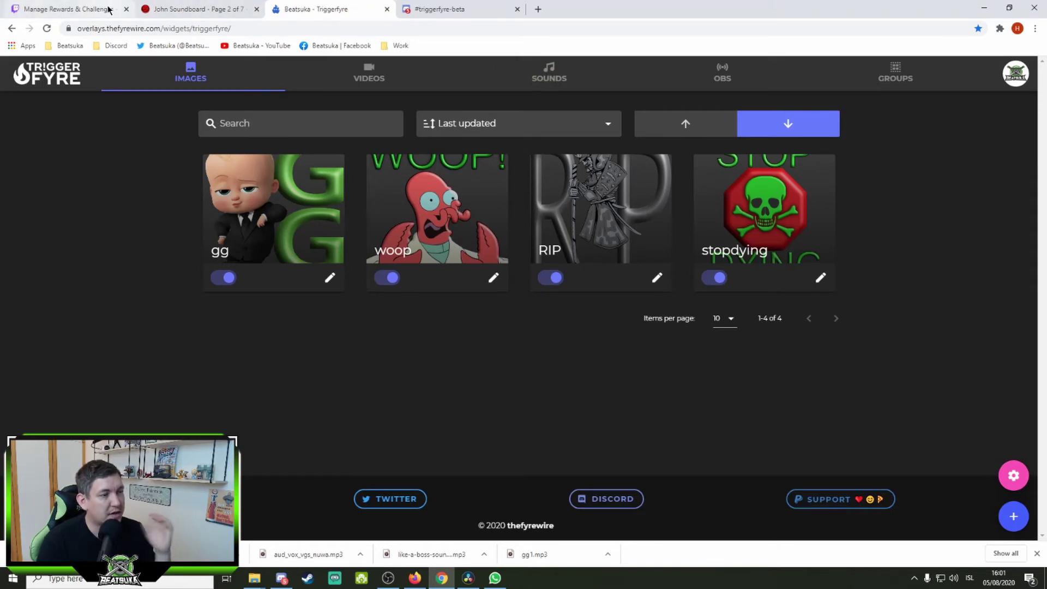
Open a new custom reward form on the Twitch rewards management page
left_click(76, 17)
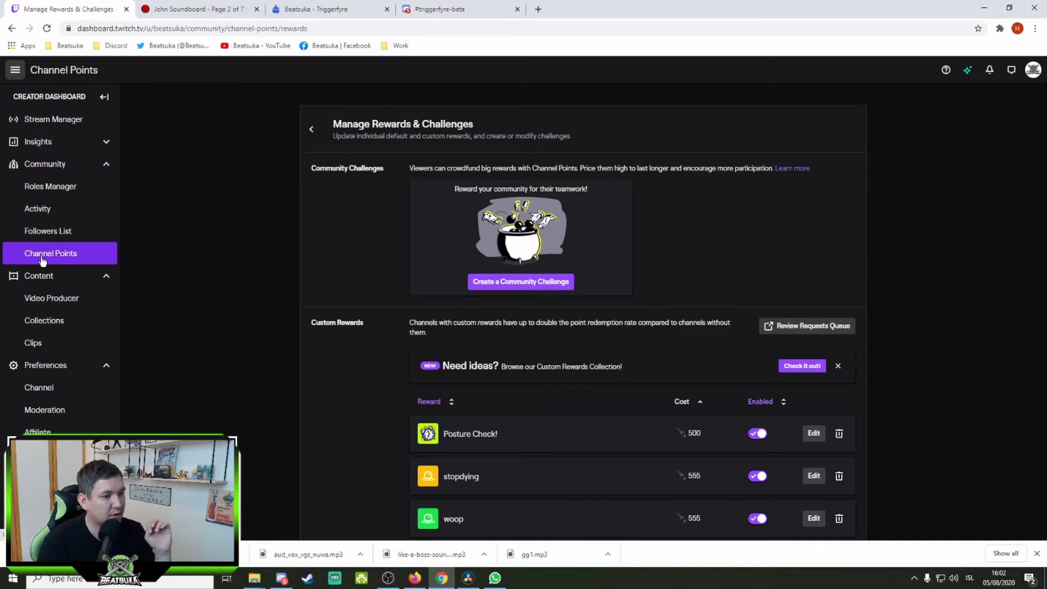
scroll(599, 328, "down", 9)
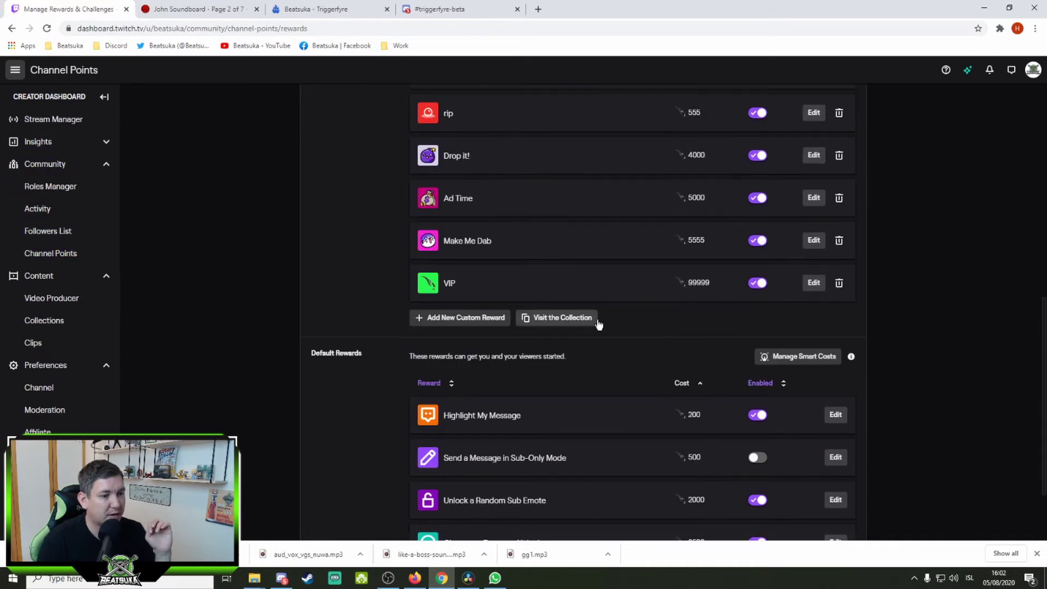
left_click(465, 320)
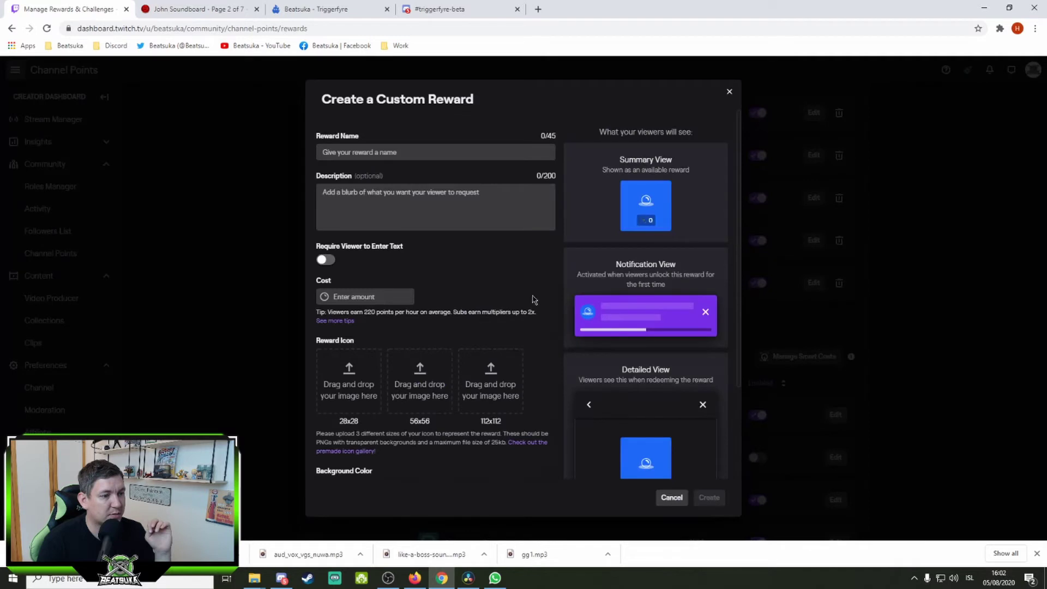
left_click(411, 154)
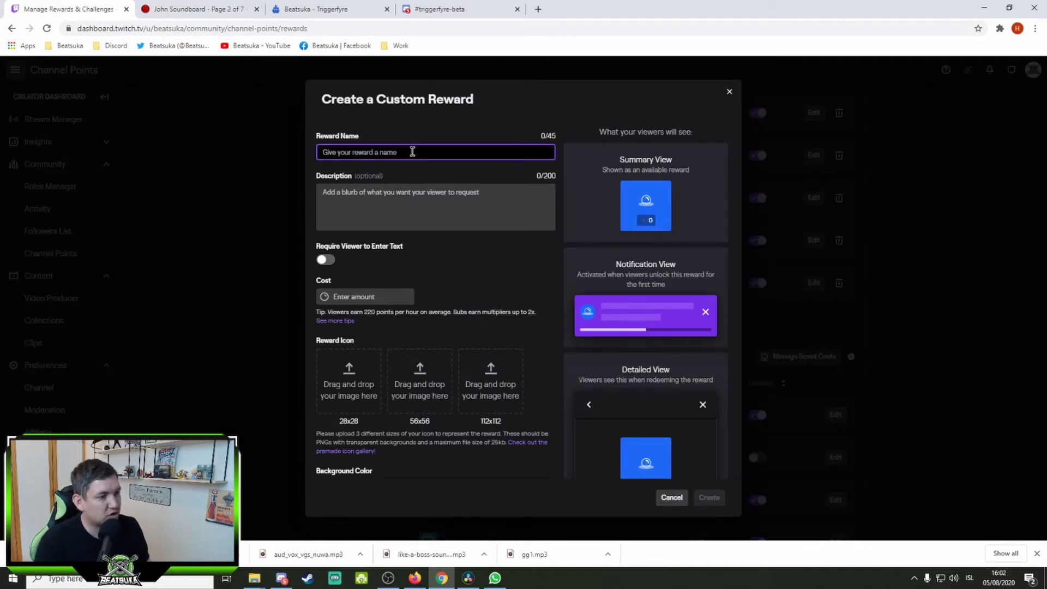
left_click(344, 10)
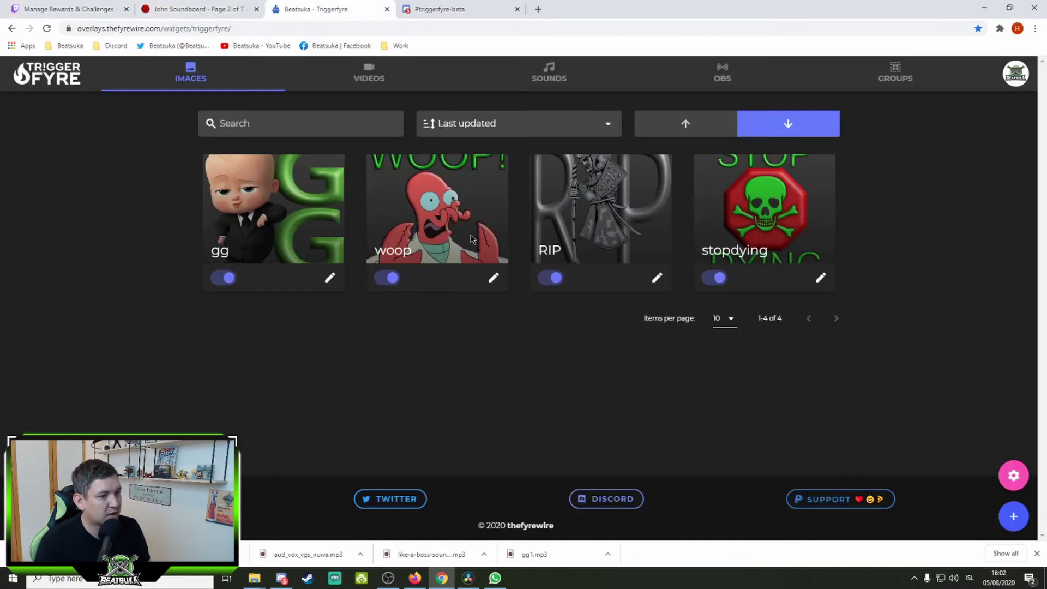
left_click(80, 9)
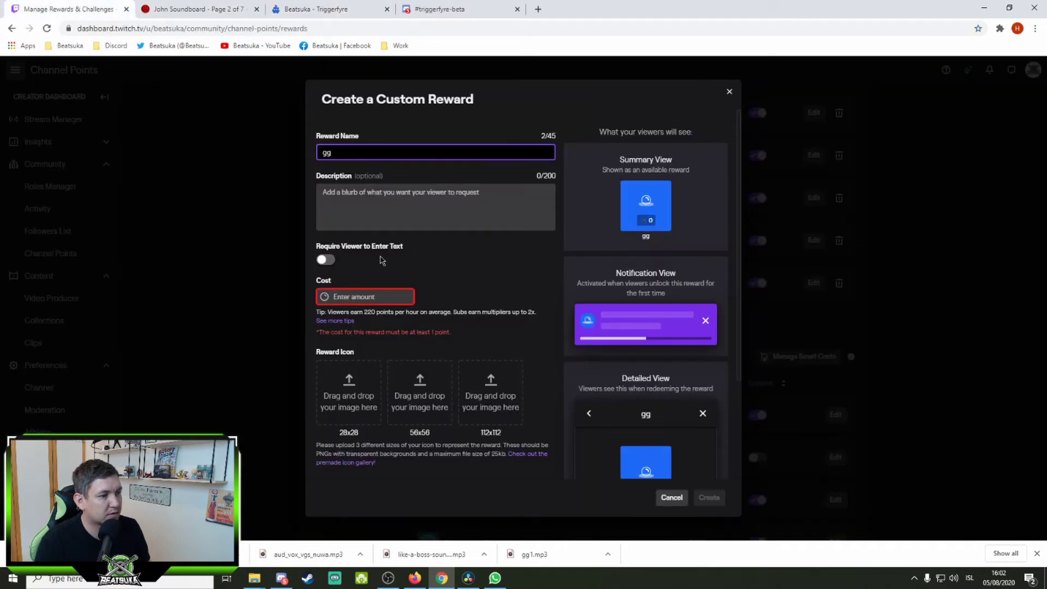
Set the reward cost to 555 and write a GG shout-out to the streamer as its description
left_click(357, 297)
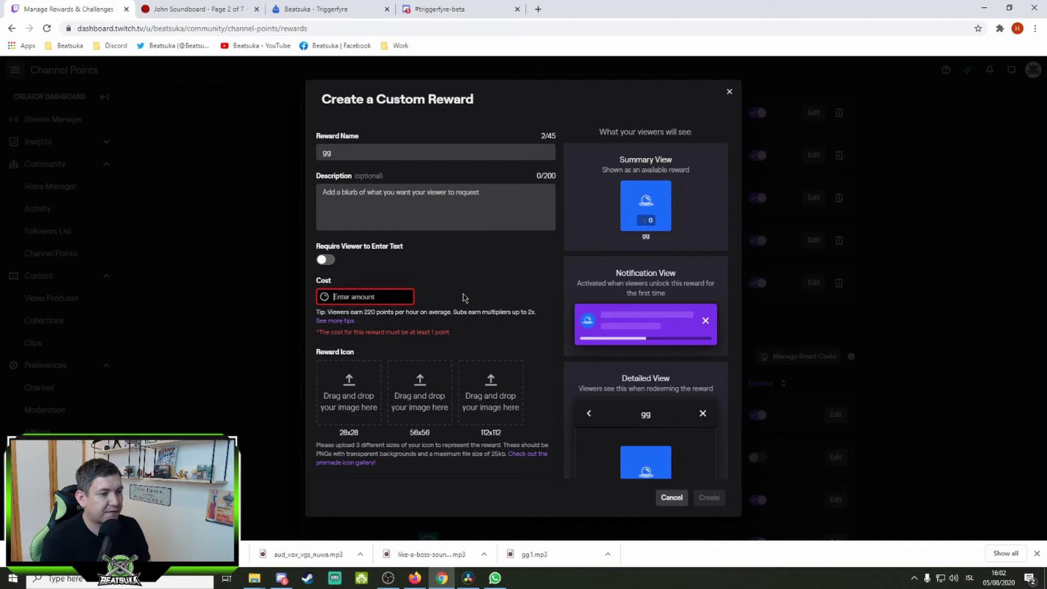
type("555")
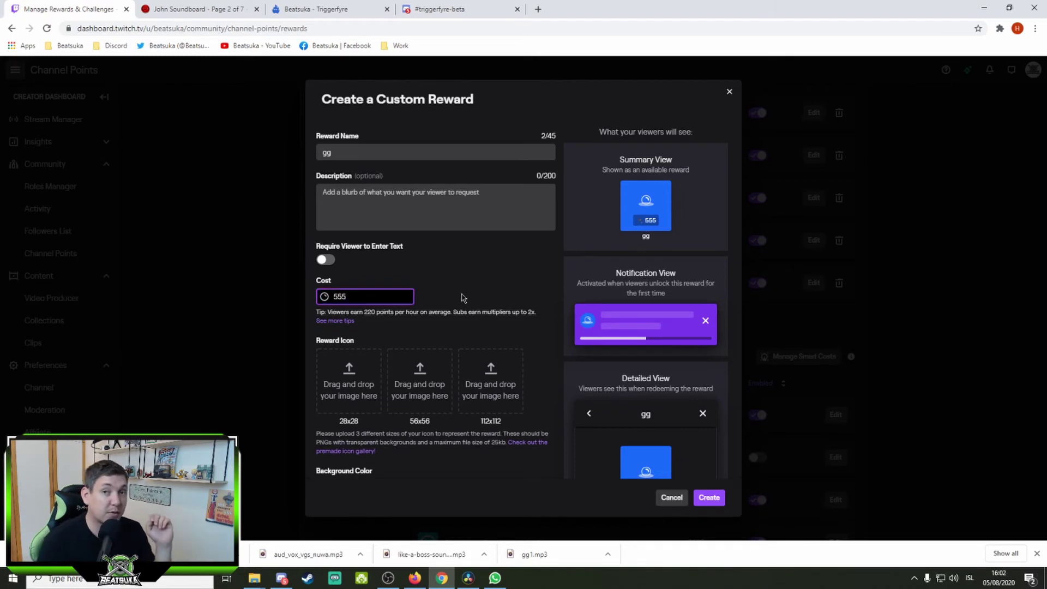
left_click(388, 208)
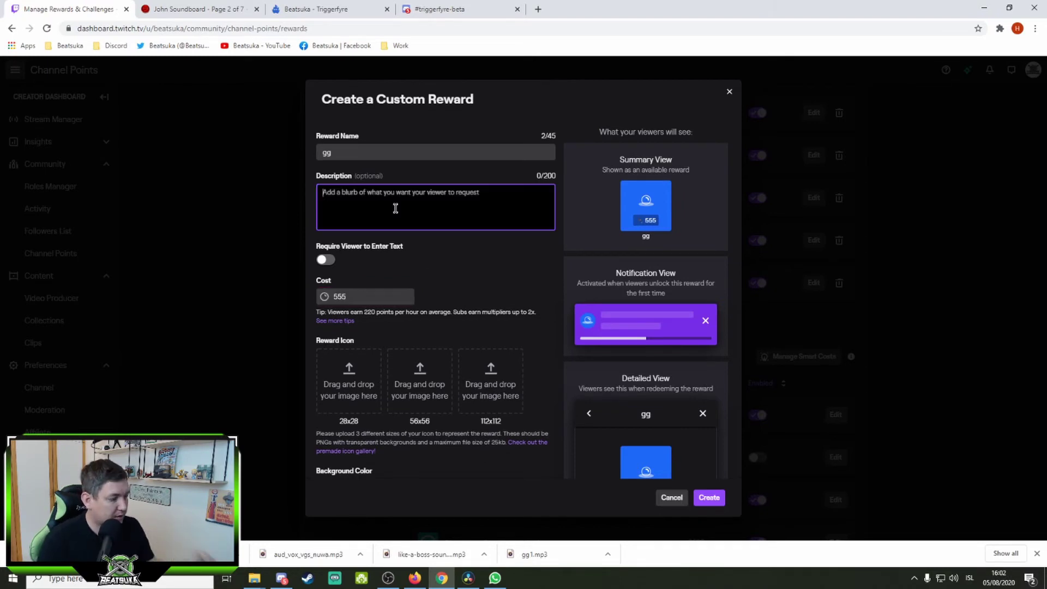
type("GG")
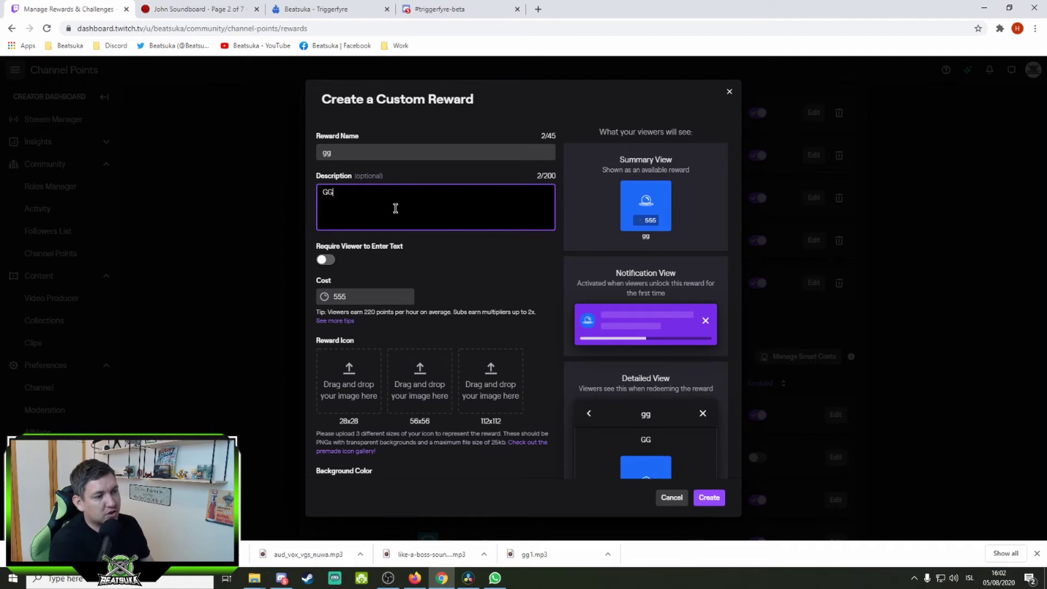
type(" Beatsuka!")
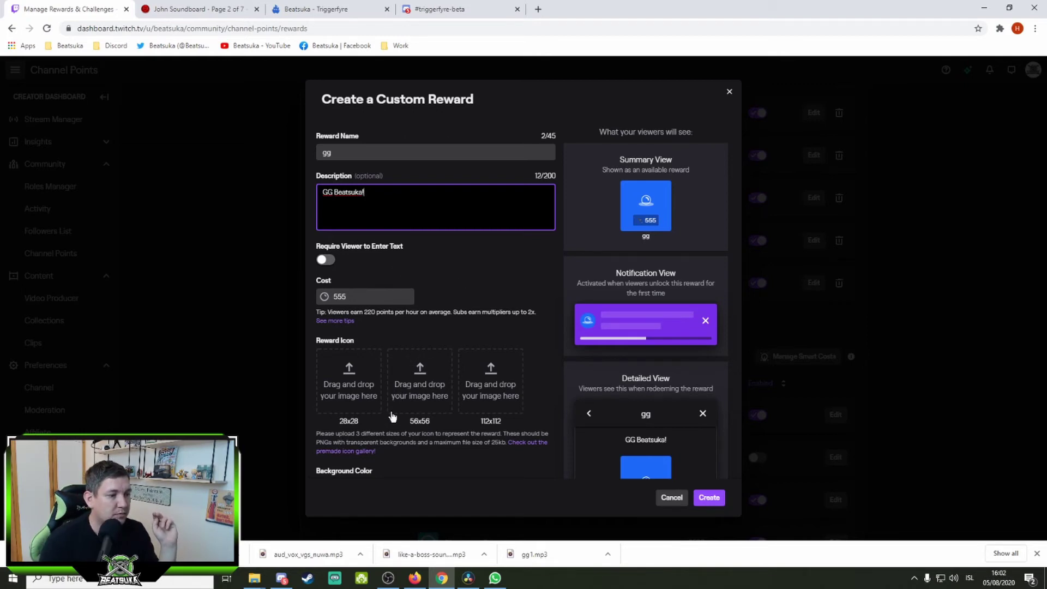
Set the gg reward's background colour to green
scroll(515, 328, "down", 2)
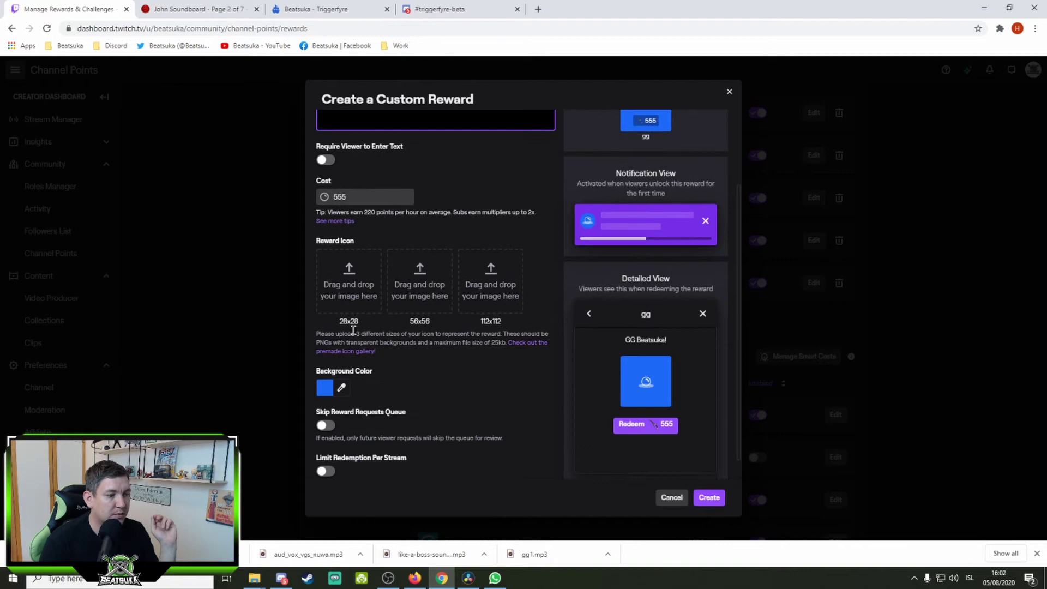
scroll(501, 296, "up", 2)
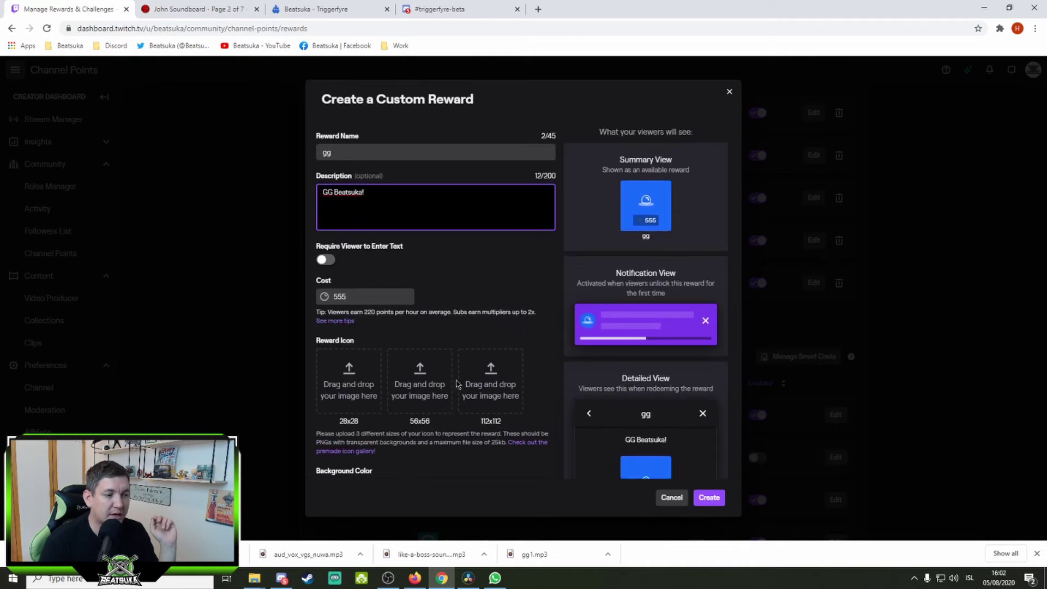
scroll(411, 361, "down", 2)
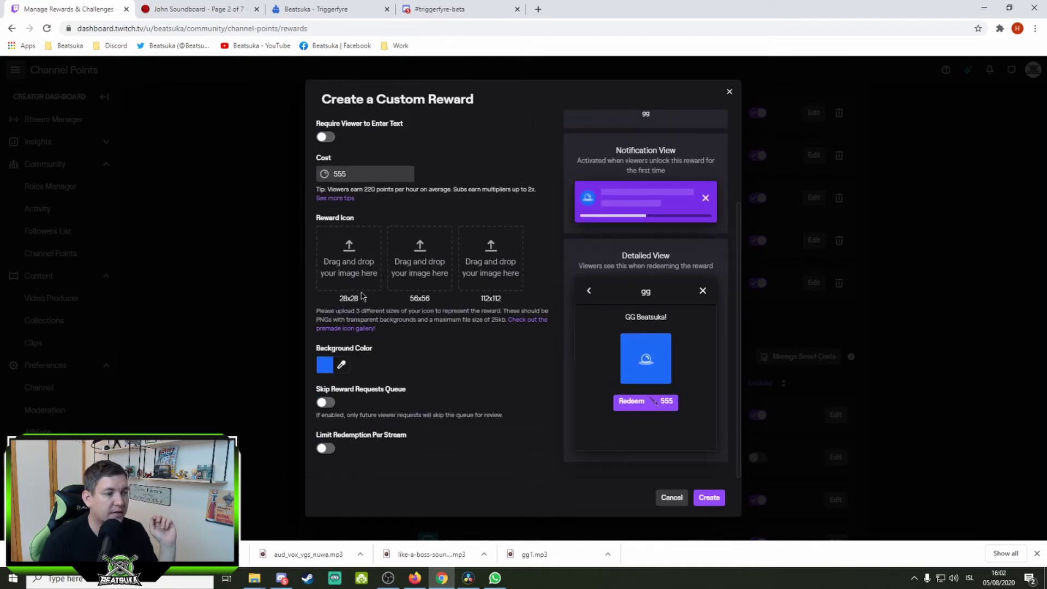
left_click(338, 369)
mouse_move(451, 331)
left_mouse_down()
mouse_move(451, 340)
mouse_move(417, 333)
mouse_move(416, 317)
mouse_move(422, 335)
mouse_move(451, 351)
mouse_move(428, 312)
mouse_move(422, 326)
left_mouse_up()
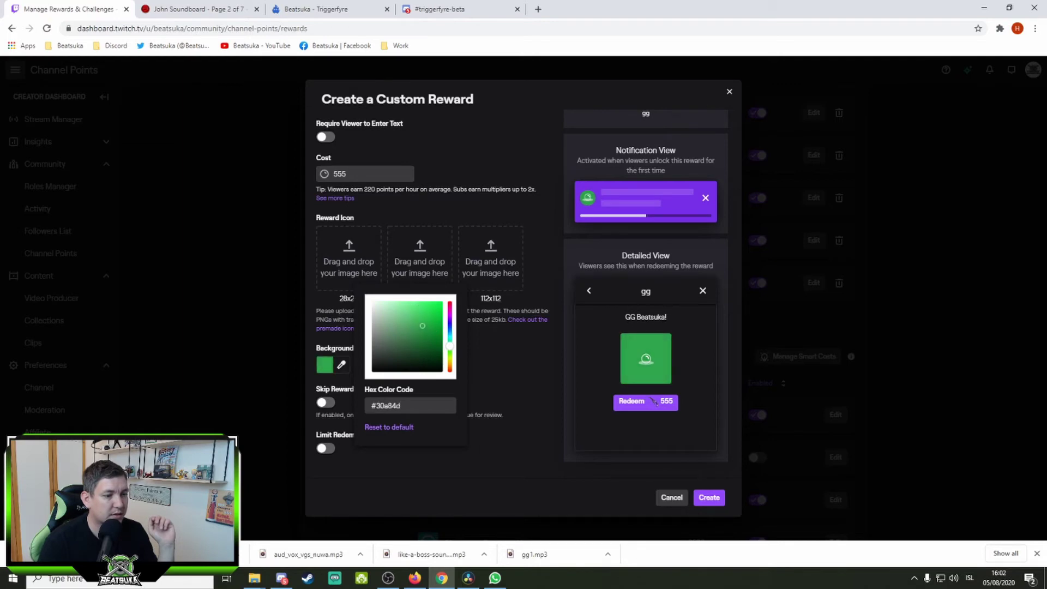
left_click(499, 377)
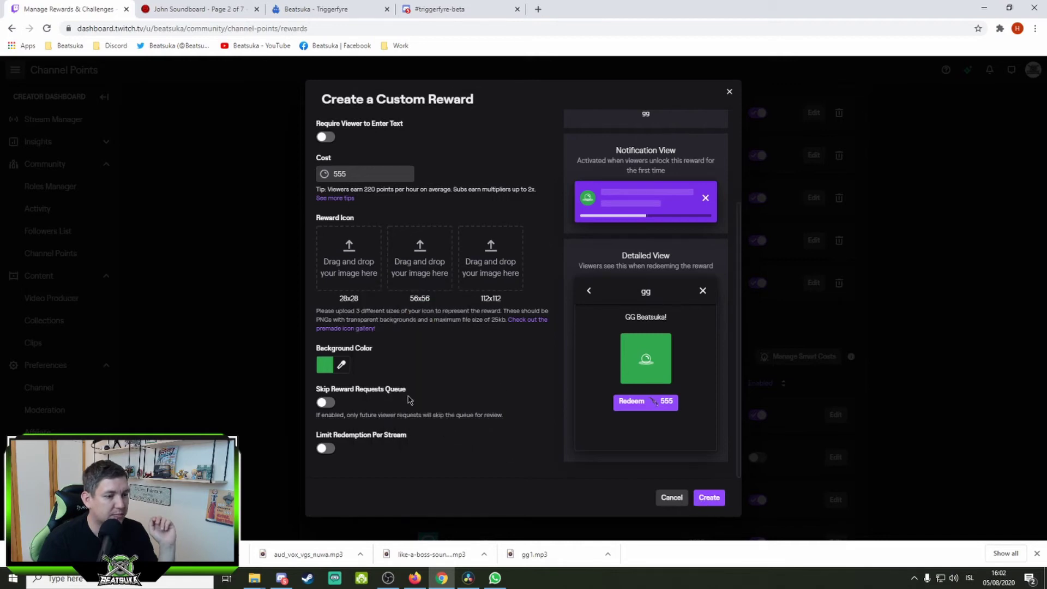
Create the 555-point gg reward and return to the Triggerfyre images page
scroll(454, 404, "up", 2)
scroll(454, 403, "down", 2)
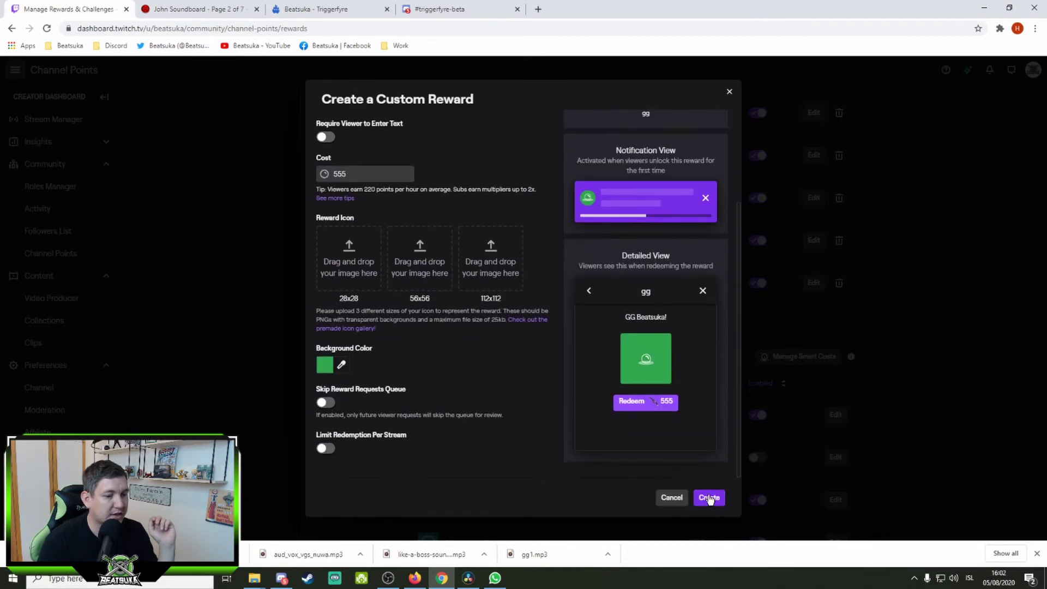
left_click(709, 497)
scroll(445, 324, "up", 3)
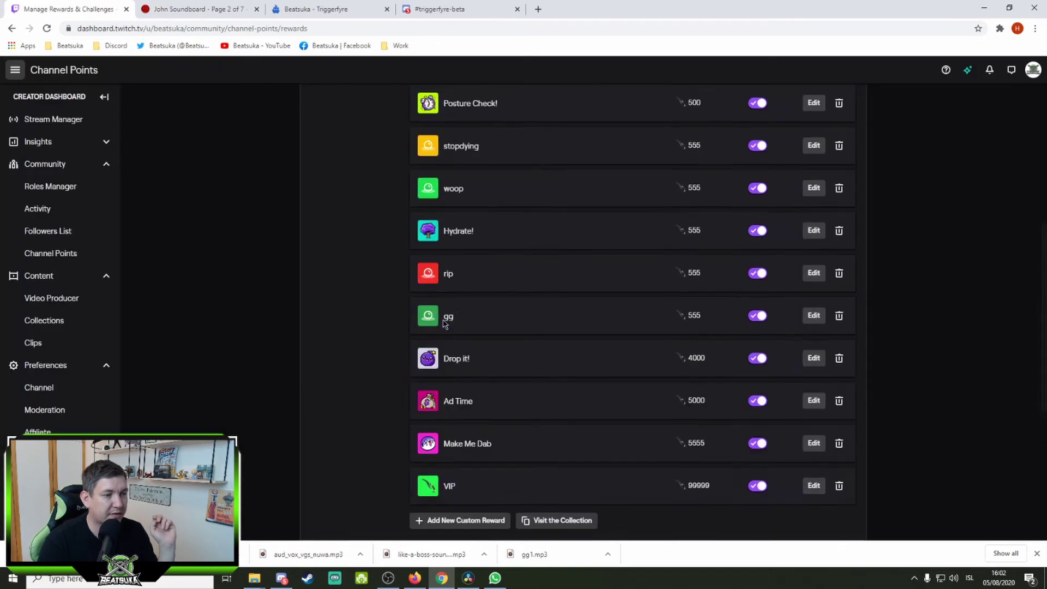
scroll(445, 324, "up", 1)
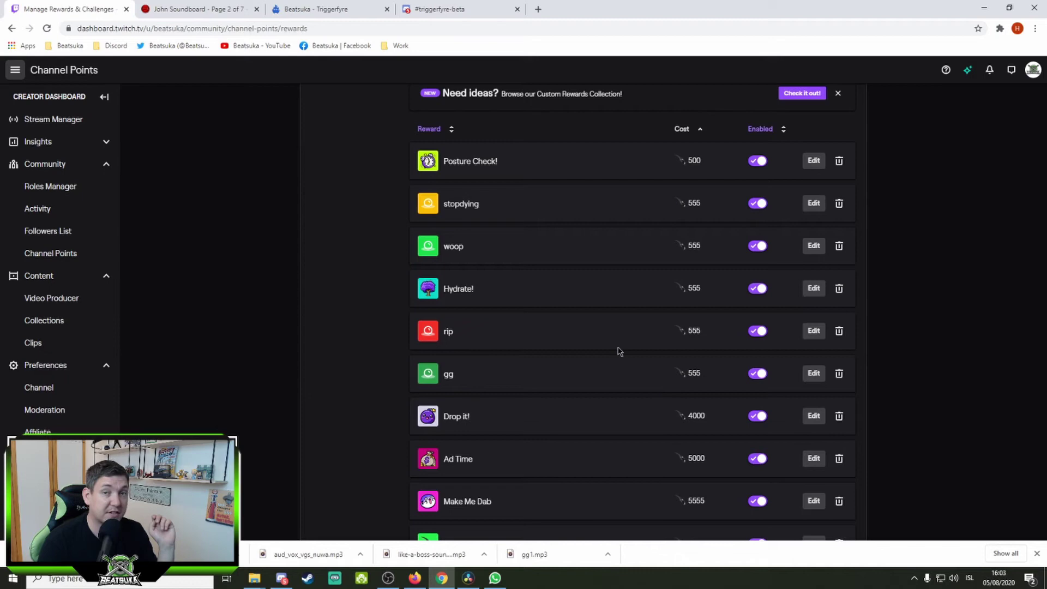
left_click(340, 8)
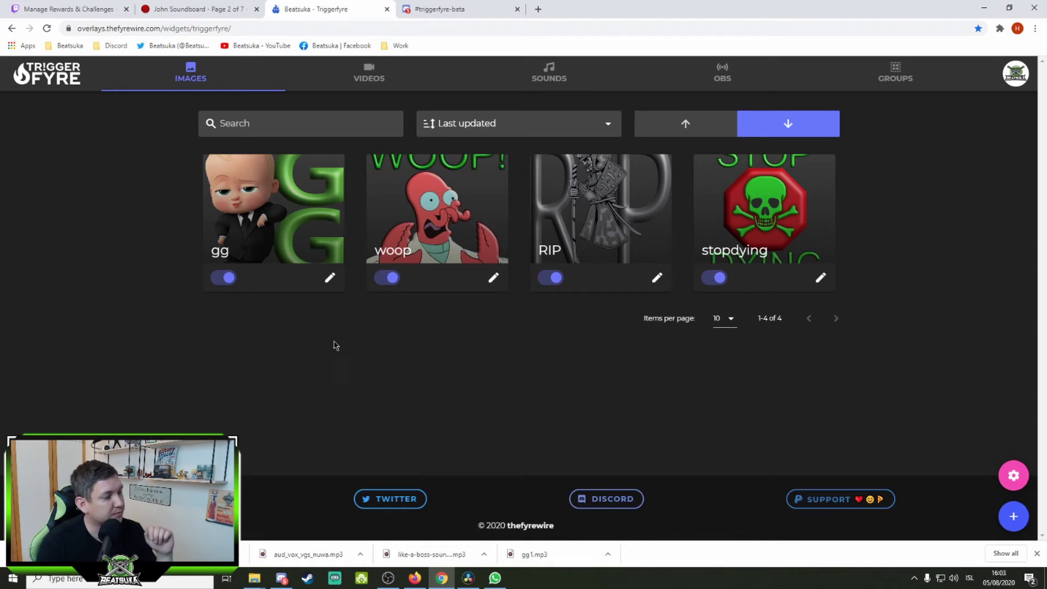
Highlight the Discord beta note on adding the widget, then switch to StreamElements My overlays
left_click(465, 9)
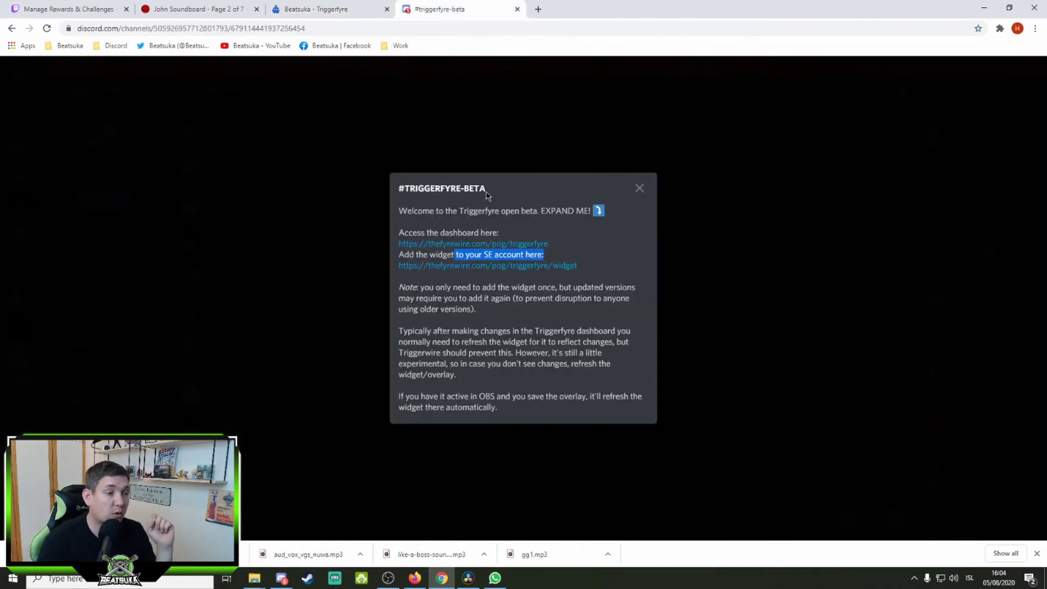
left_click_drag(429, 254, 545, 256)
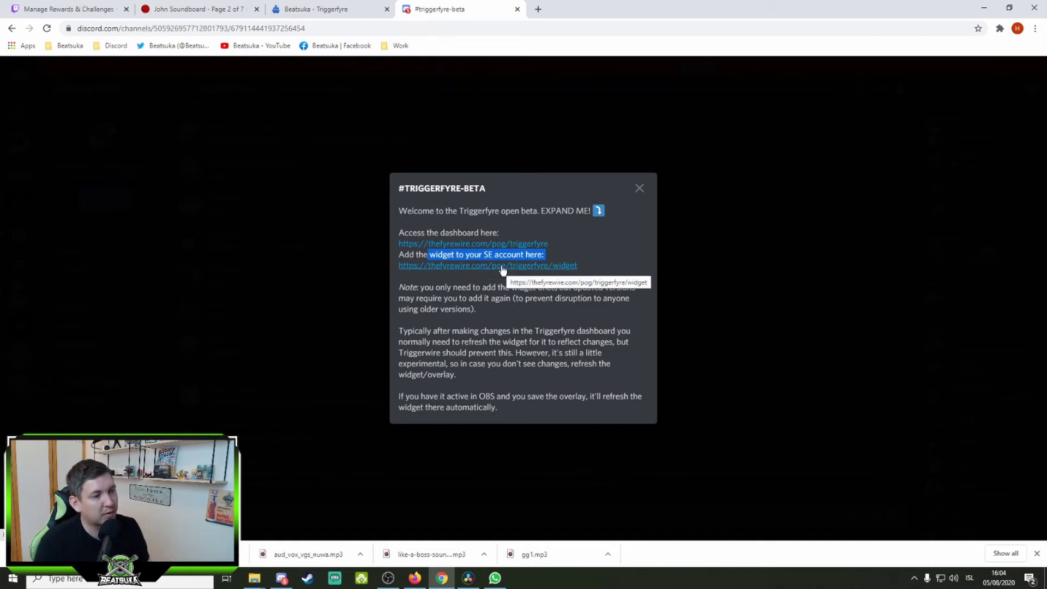
key("alt+Tab")
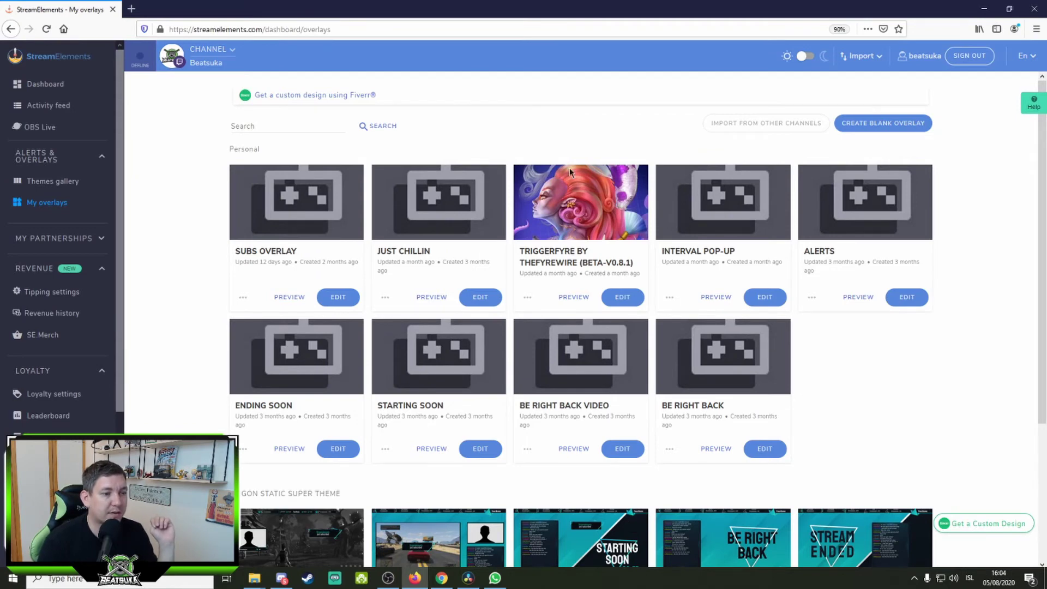
Preview the Triggerfyre by thefyrewire (Beta-v0.8.1) overlay, then open it for editing
left_click_drag(526, 262, 609, 272)
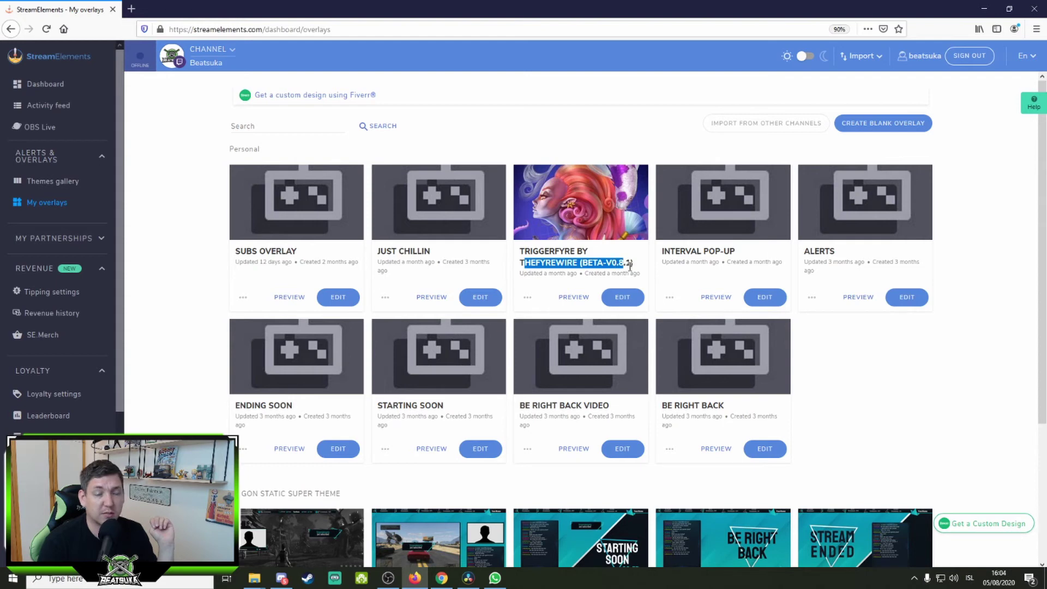
left_click(574, 297)
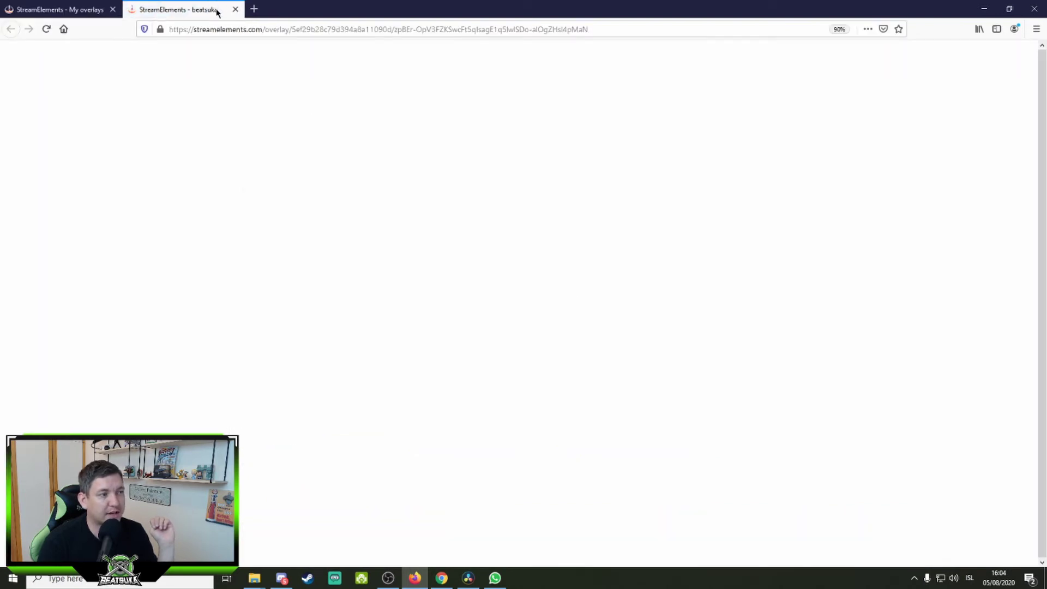
left_click(236, 9)
left_click(620, 297)
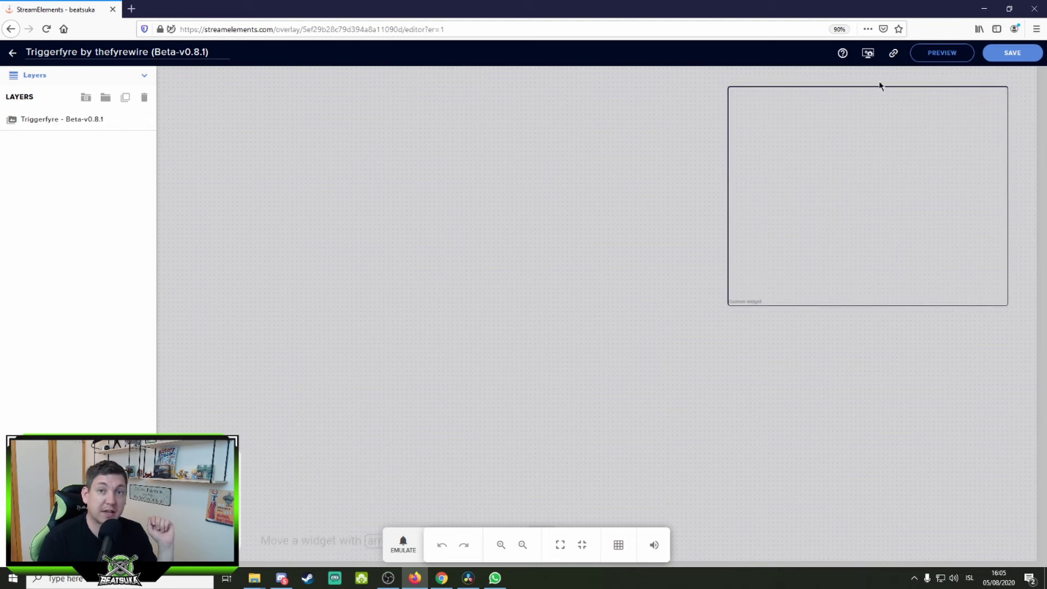
Open the Triggerfyre widget's settings and expand the enter, exit and image trigger options
left_click(35, 125)
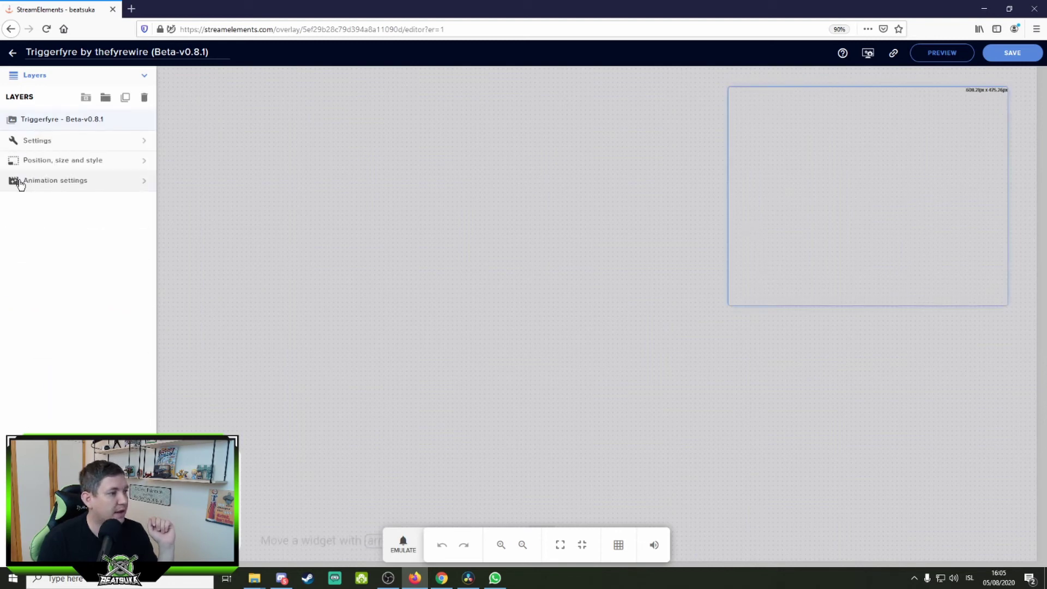
left_click(33, 139)
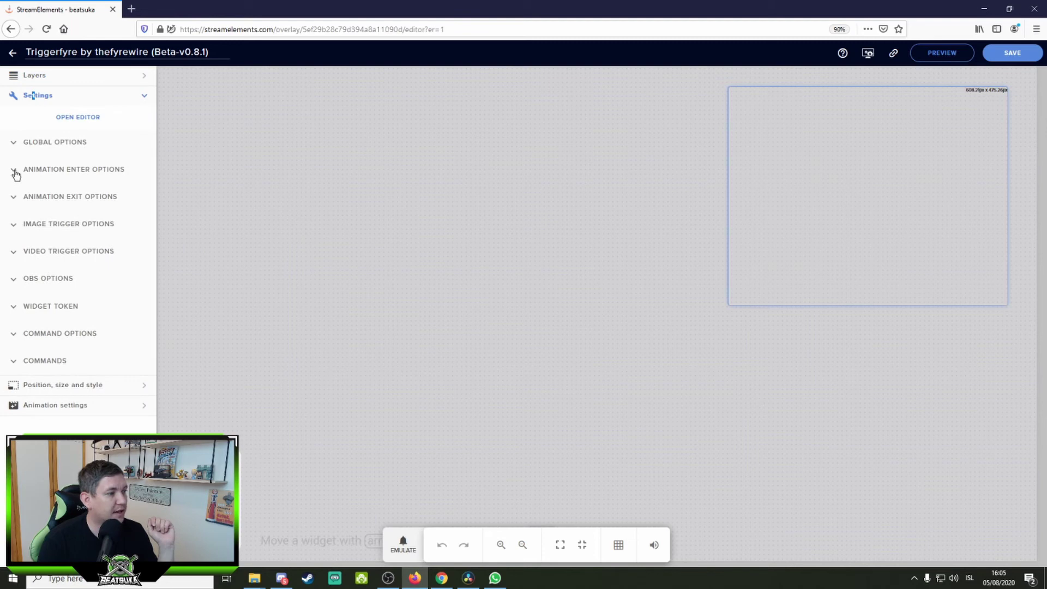
left_click(15, 172)
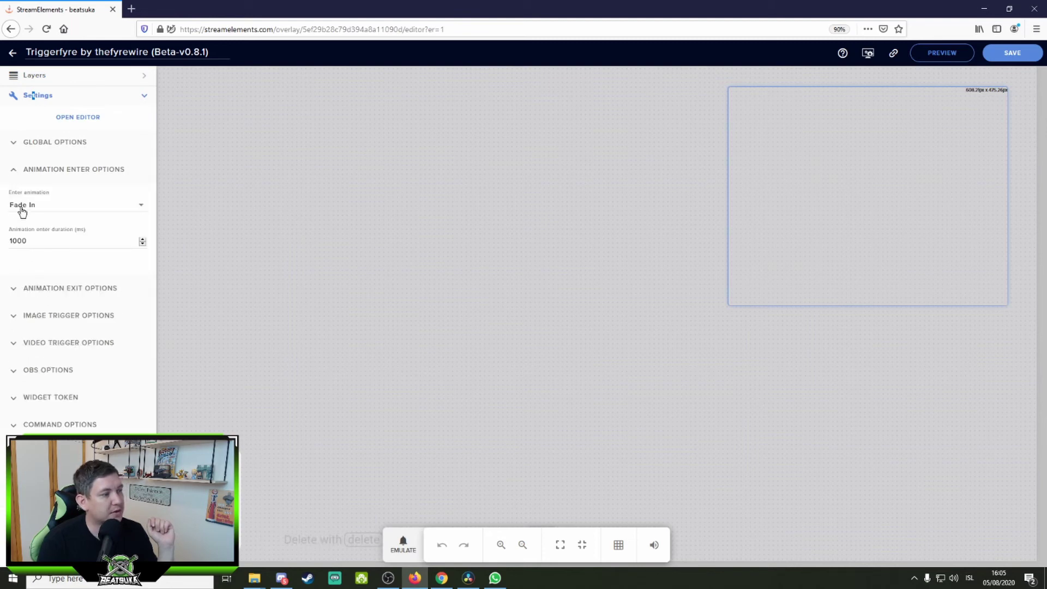
left_click(12, 290)
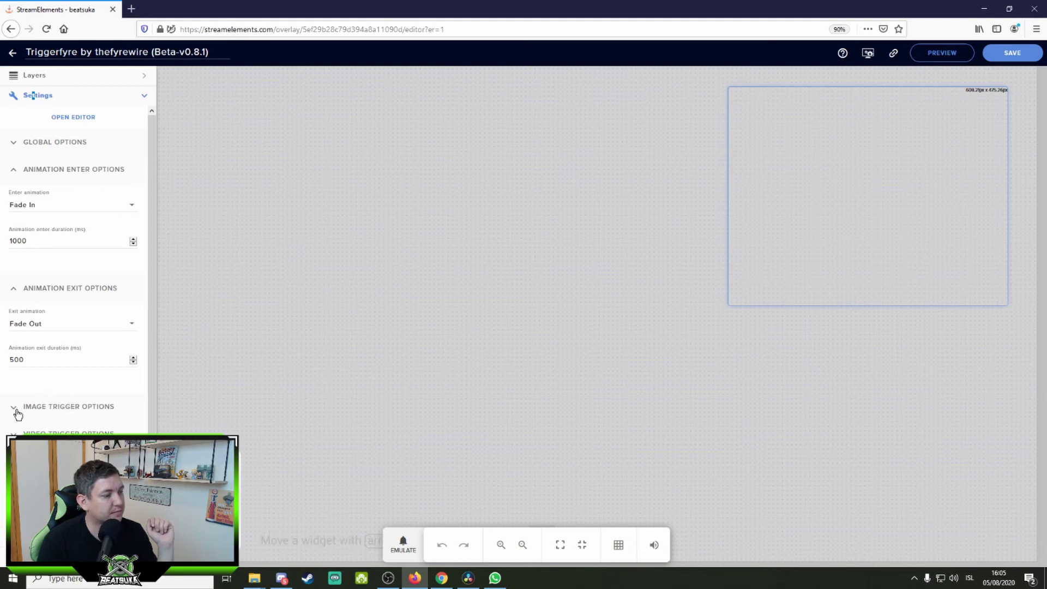
scroll(21, 415, "down", 1)
left_click(13, 377)
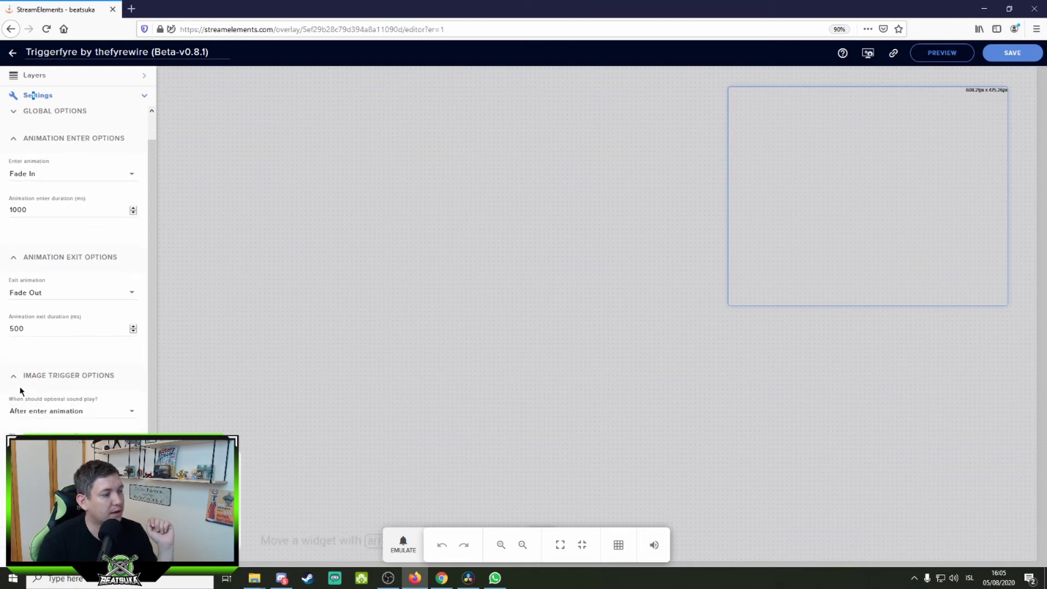
Scroll down to the Widget Token setting, then return to Discord's beta welcome
scroll(30, 416, "down", 3)
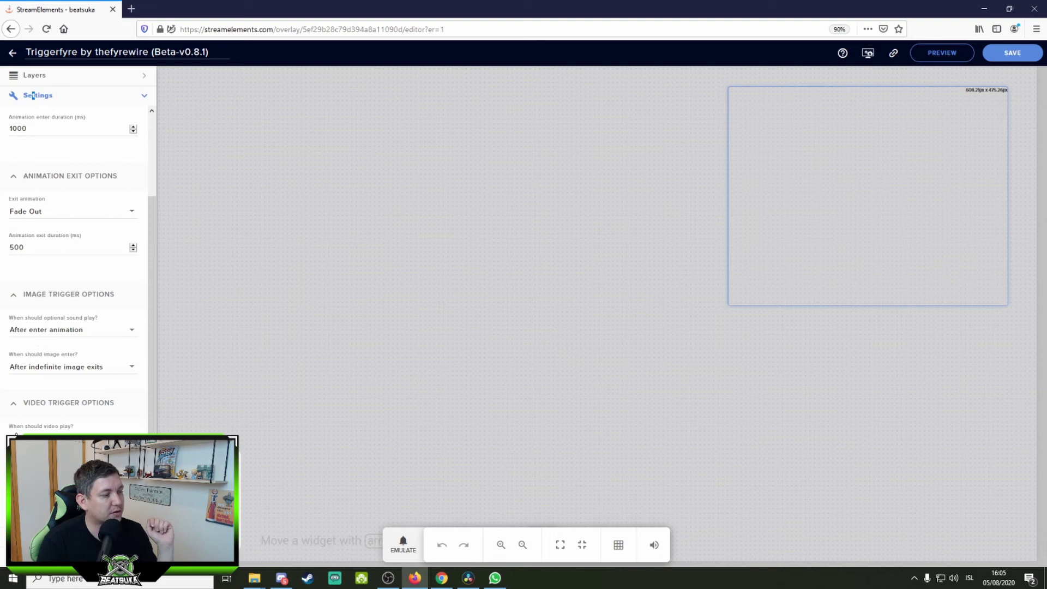
scroll(31, 348, "down", 5)
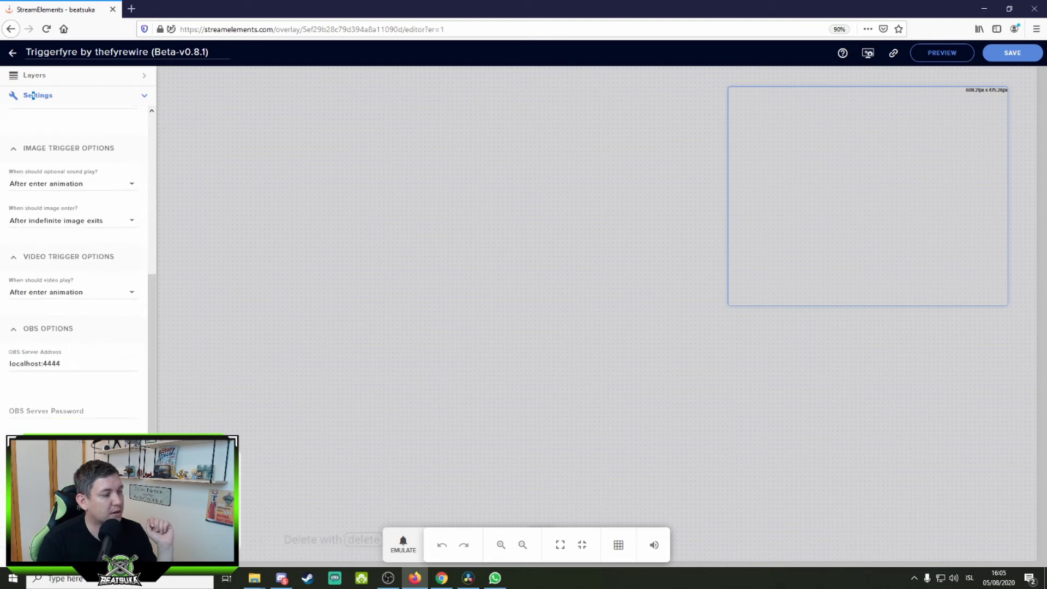
scroll(32, 95, "down", 2)
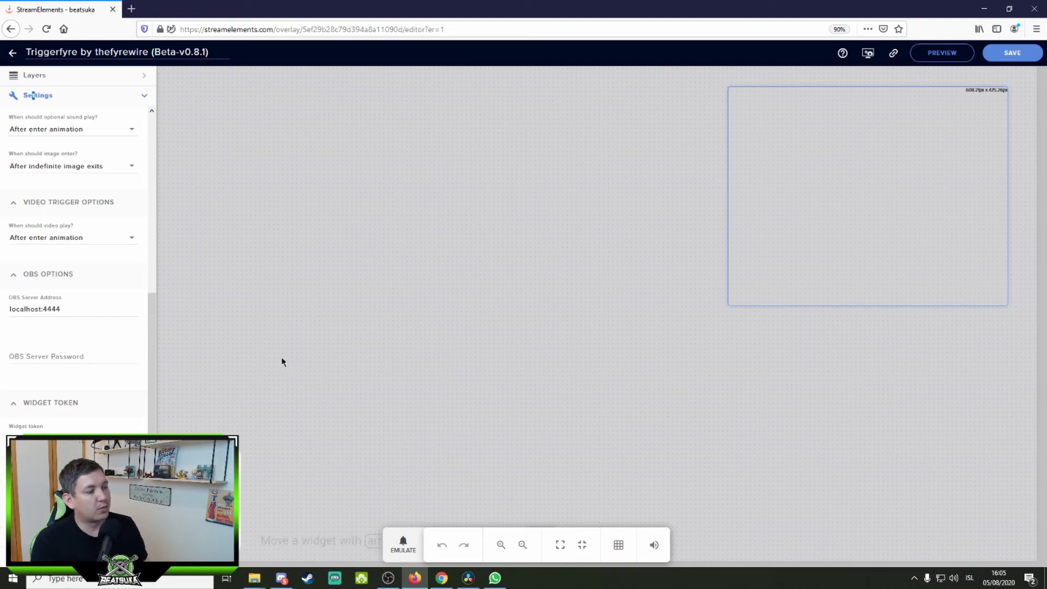
left_click(442, 578)
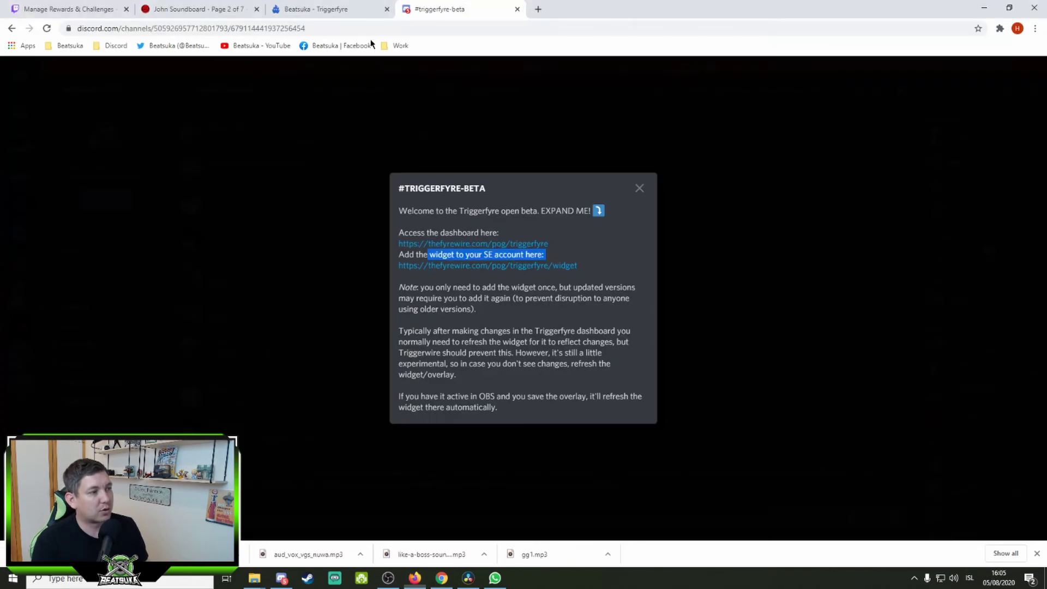
left_click(349, 10)
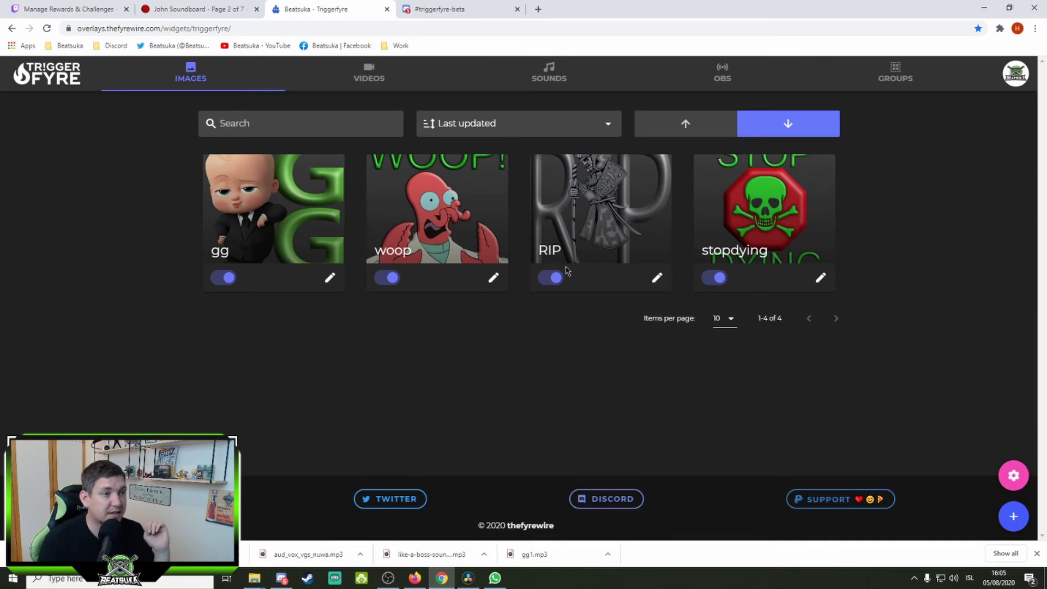
left_click(1017, 82)
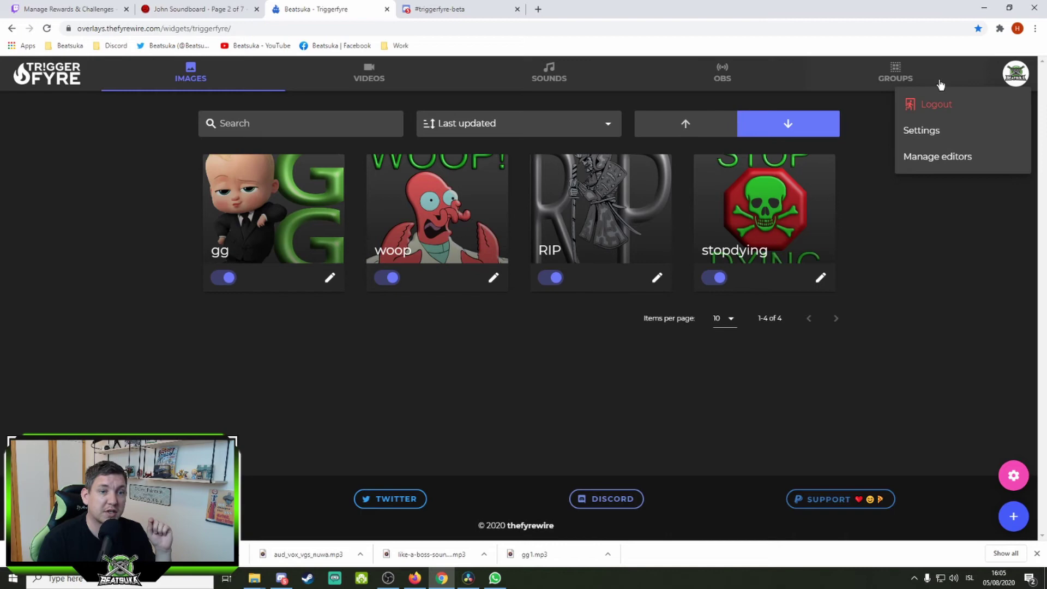
left_click(924, 131)
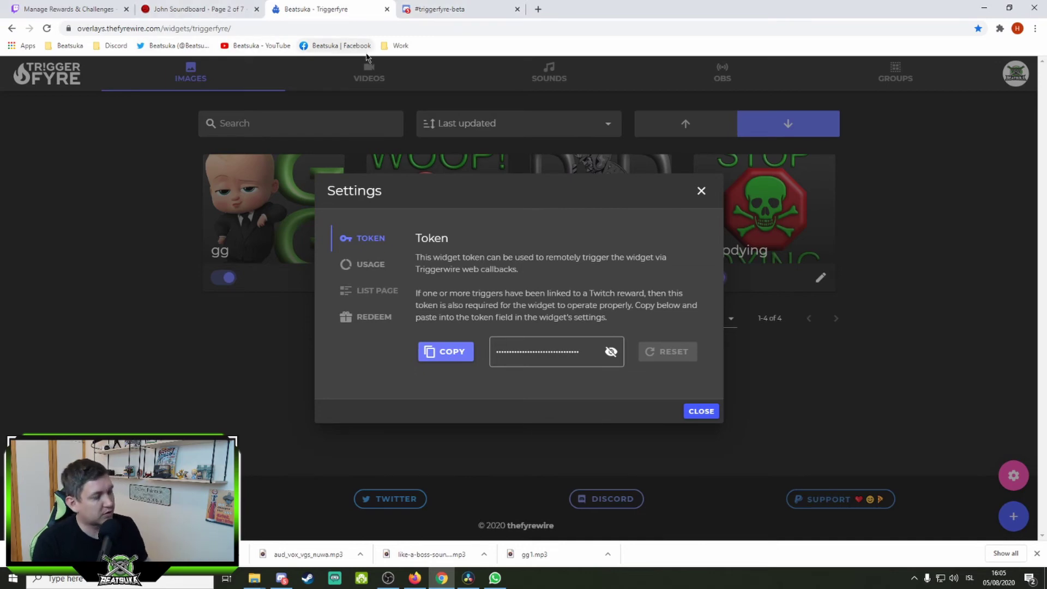
key("alt+Tab")
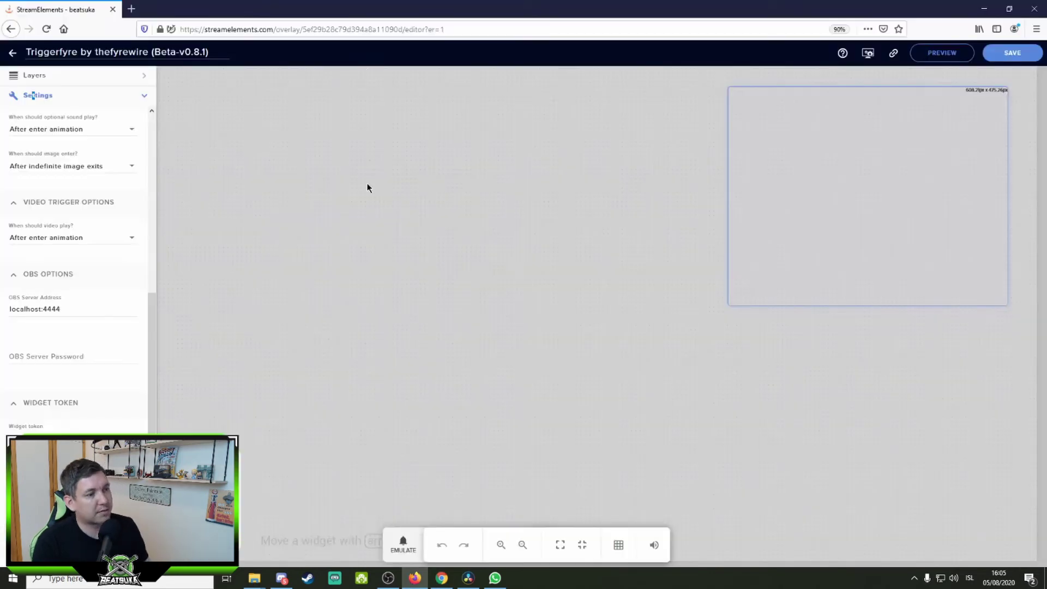
Copy the Triggerfyre overlay URL from the editor header and switch to OBS Studio
left_click(894, 53)
left_click(388, 578)
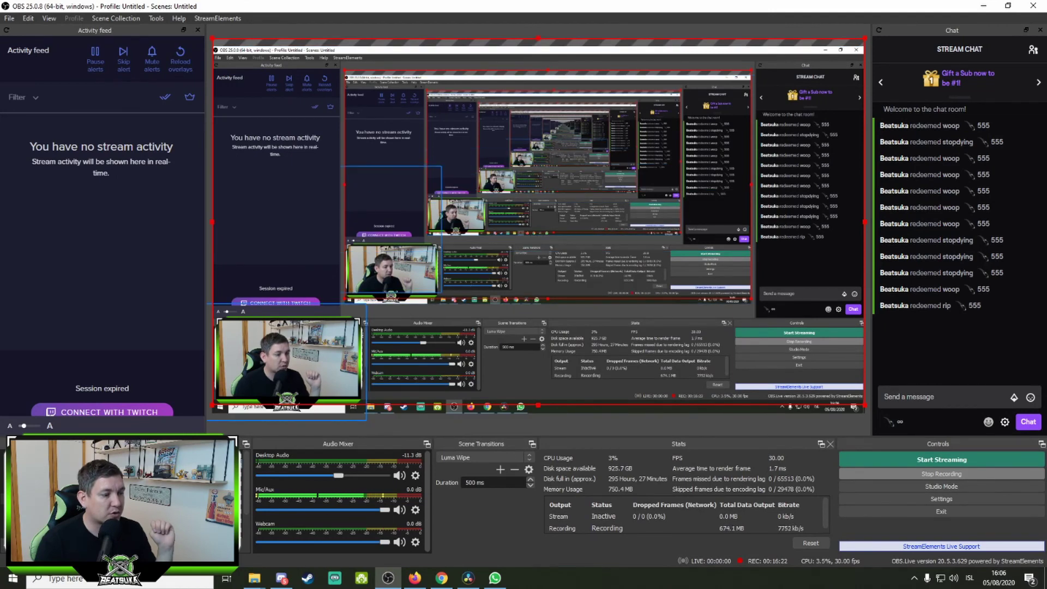
Add a browser source named 'asdfadfsadf' that loads the copied StreamElements overlay URL
left_click(139, 549)
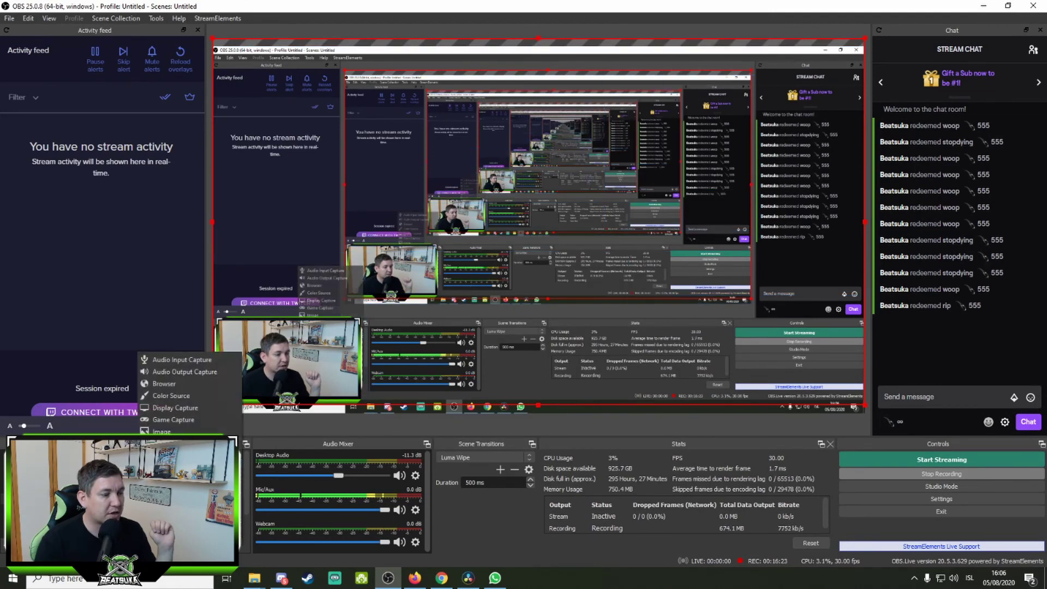
left_click(164, 384)
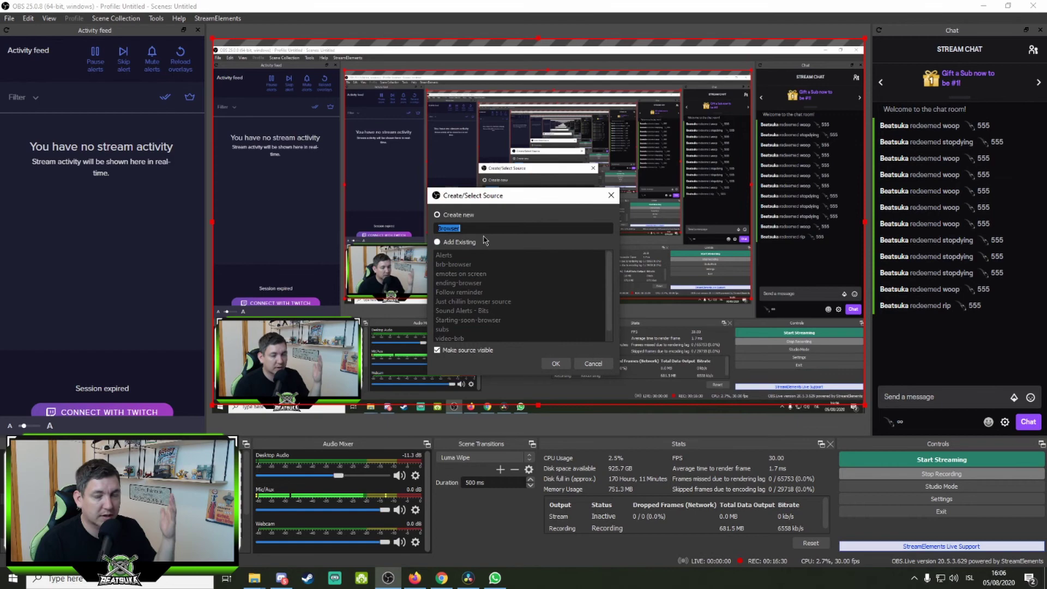
type("asdfadfsadf")
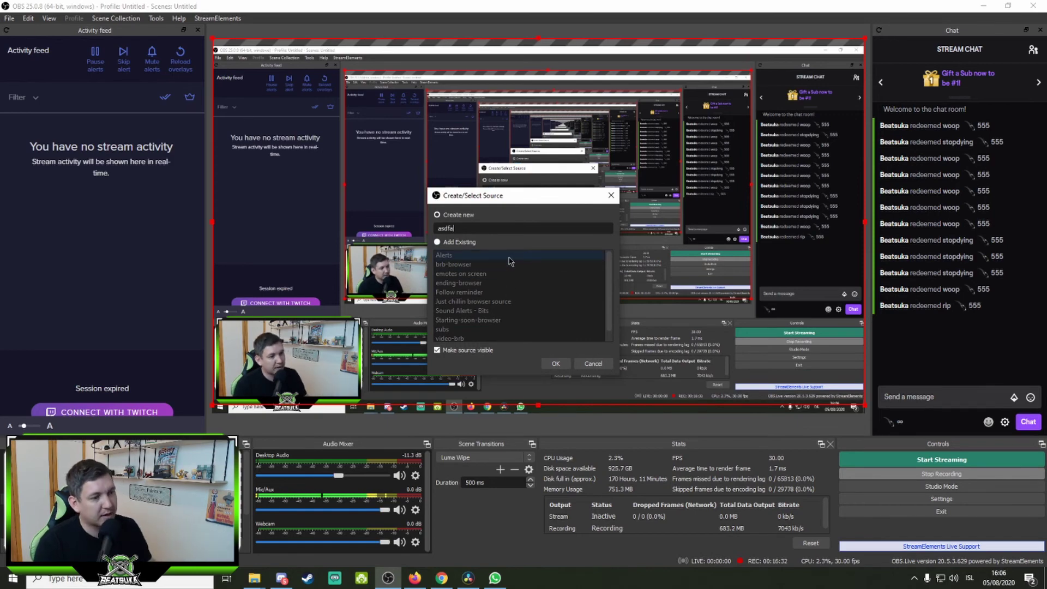
left_click(556, 363)
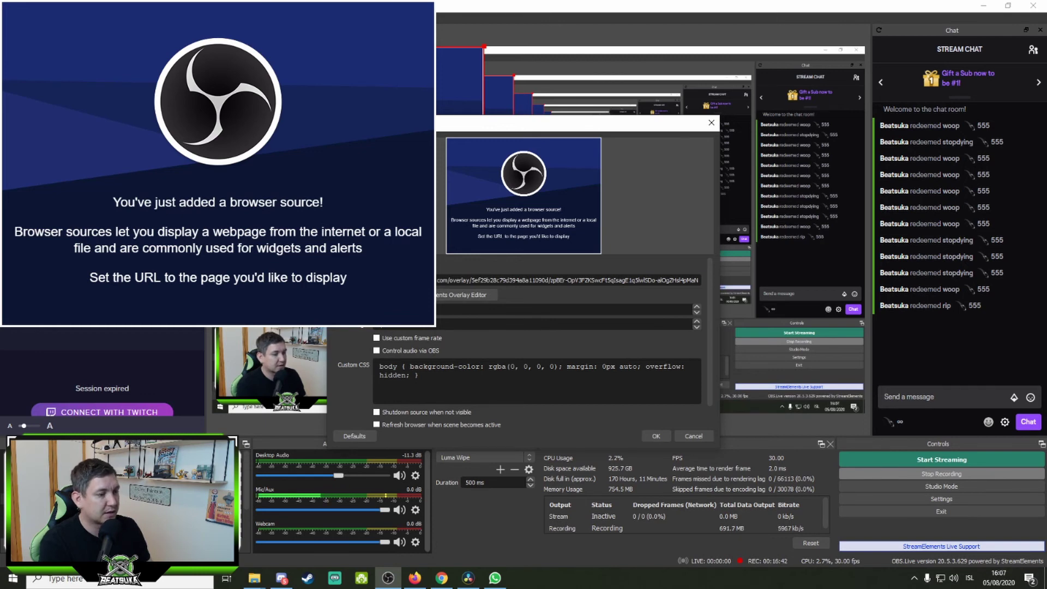
key("Tab")
left_click(656, 436)
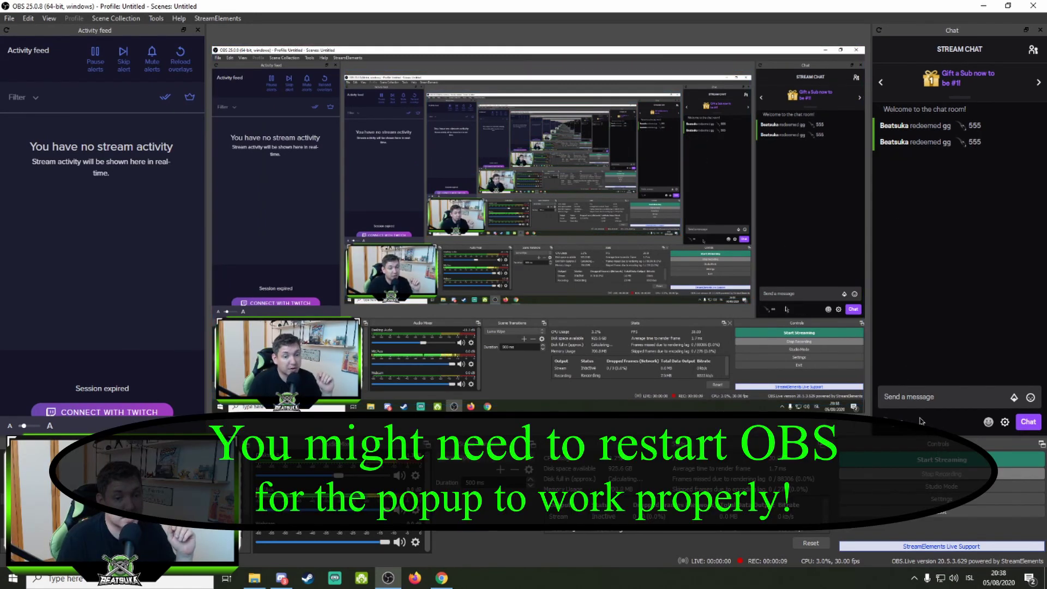
Redeem the gg reward for 555 channel points from the OBS chat dock
mouse_move(895, 426)
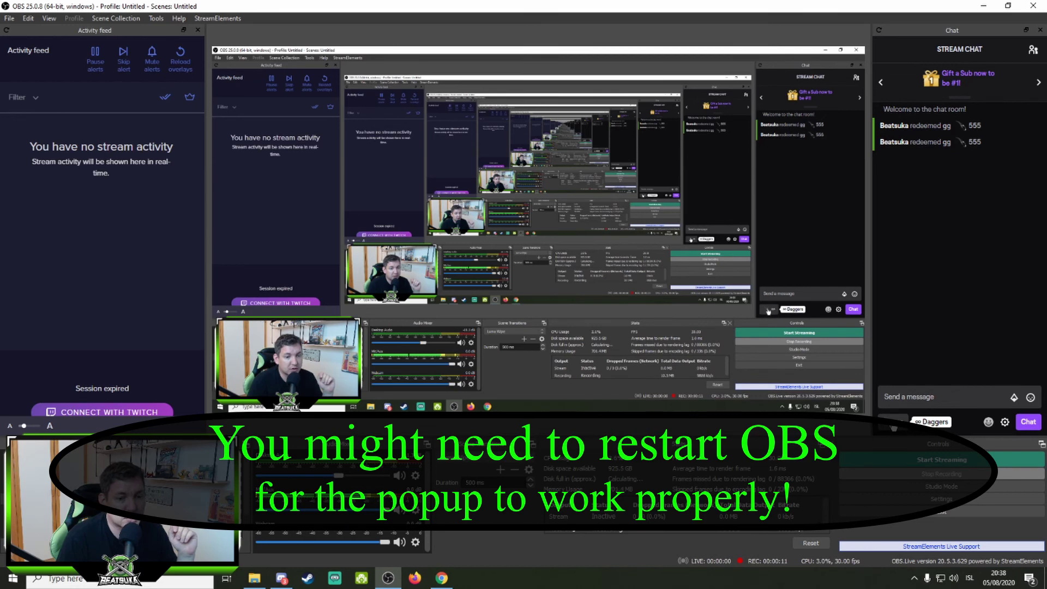
left_click(895, 426)
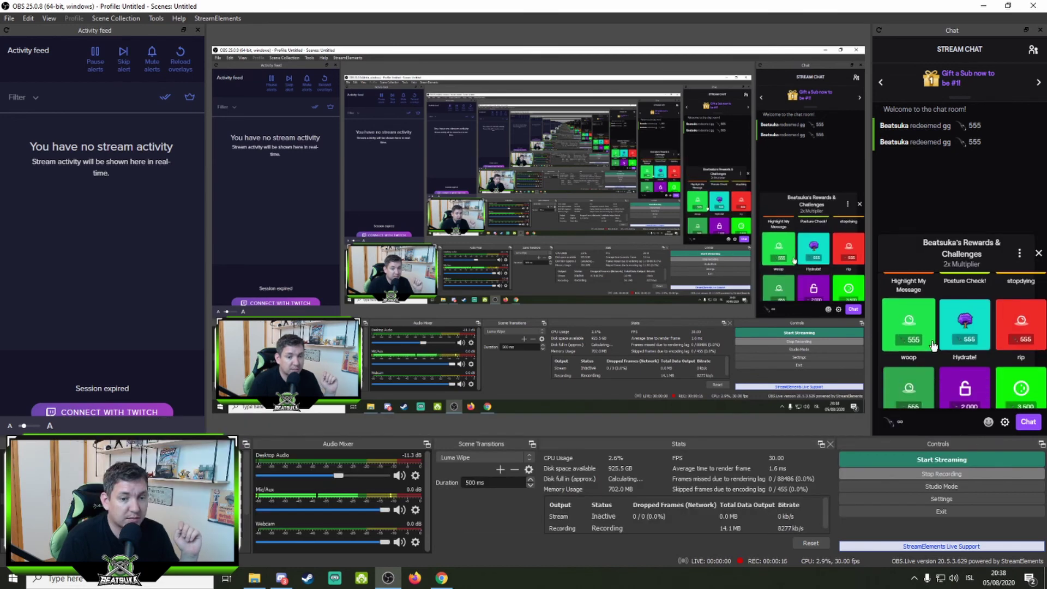
scroll(927, 344, "down", 1)
left_click(913, 343)
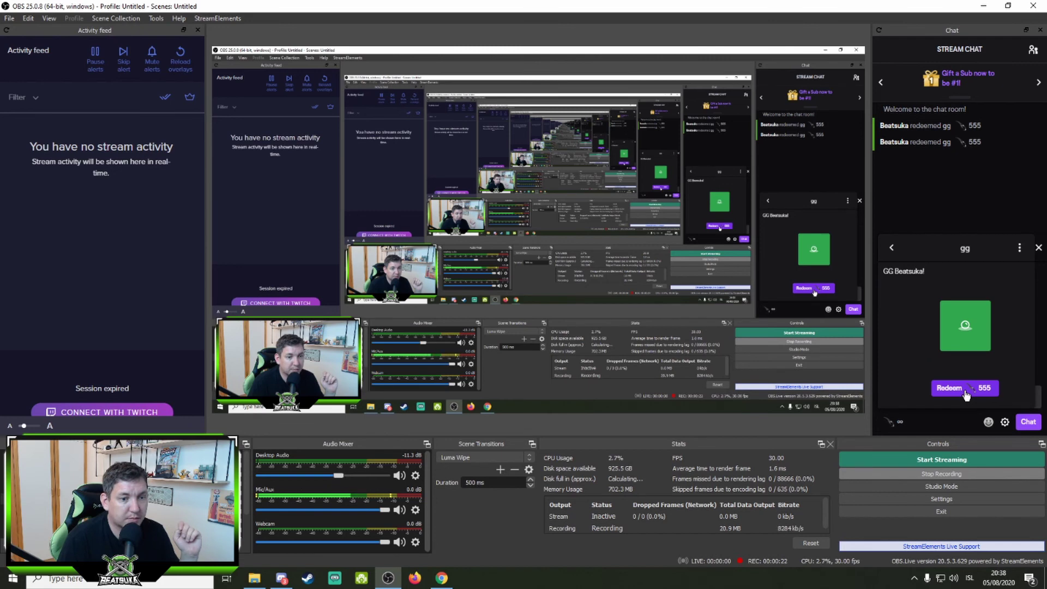
left_click(964, 389)
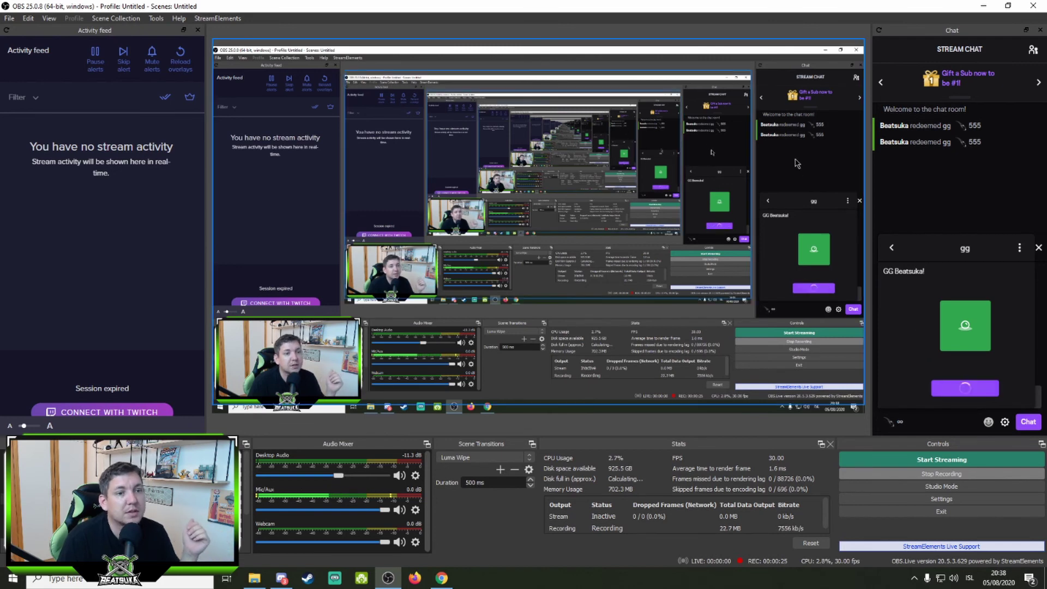